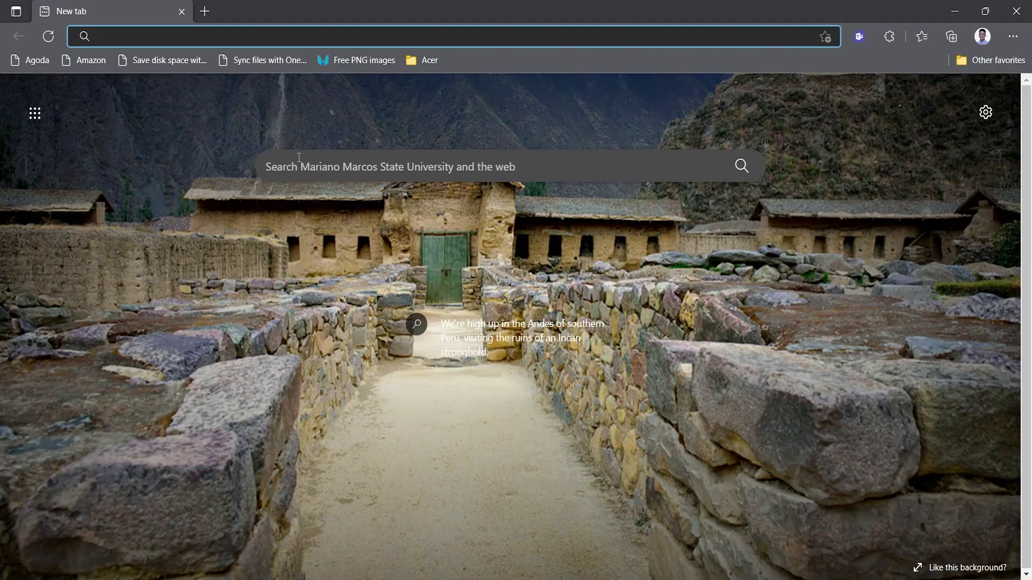
# Step: Load the MMSU Students Portal sign-in page at mys.mmsu.edu.ph in Edge
pyautogui.write('mys.mmsu')
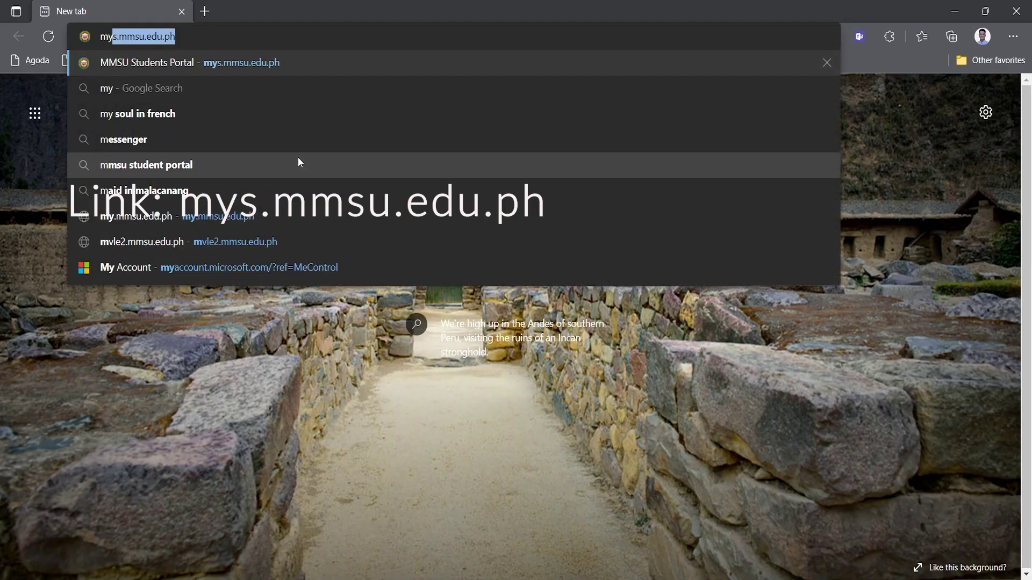
pyautogui.write('.ed')
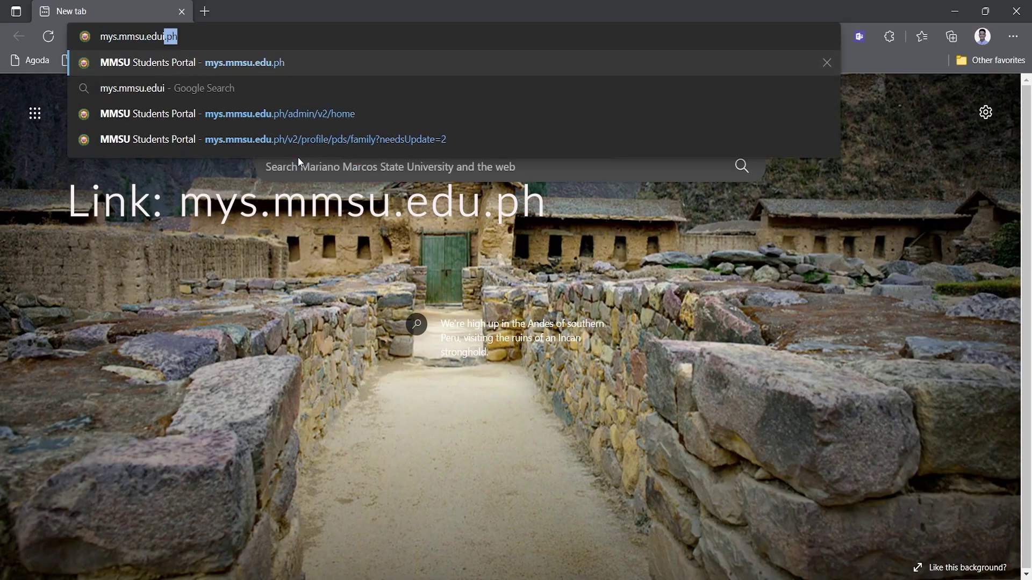
pyautogui.press('BackSpace')
pyautogui.write('u')
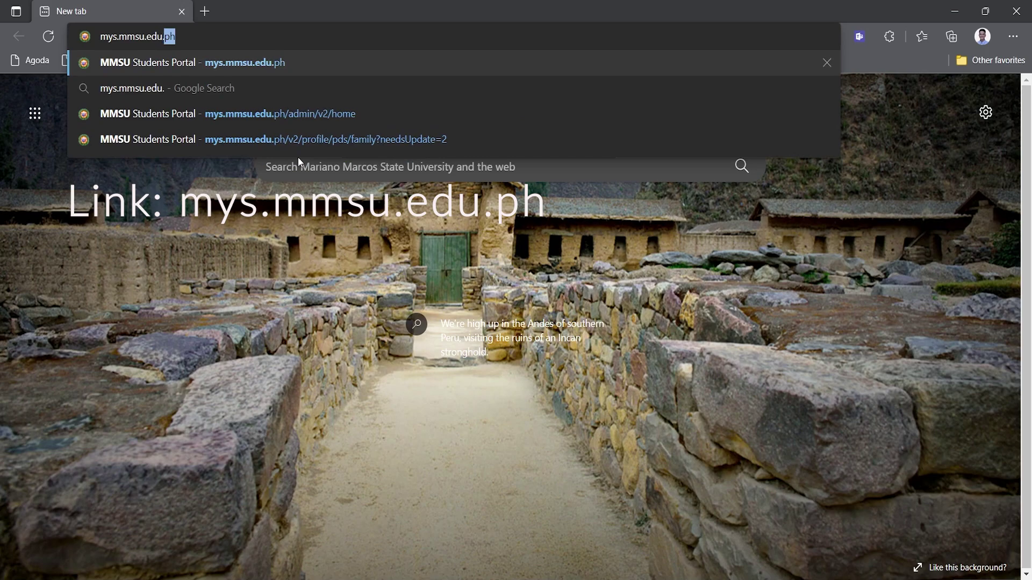
pyautogui.press('Return')
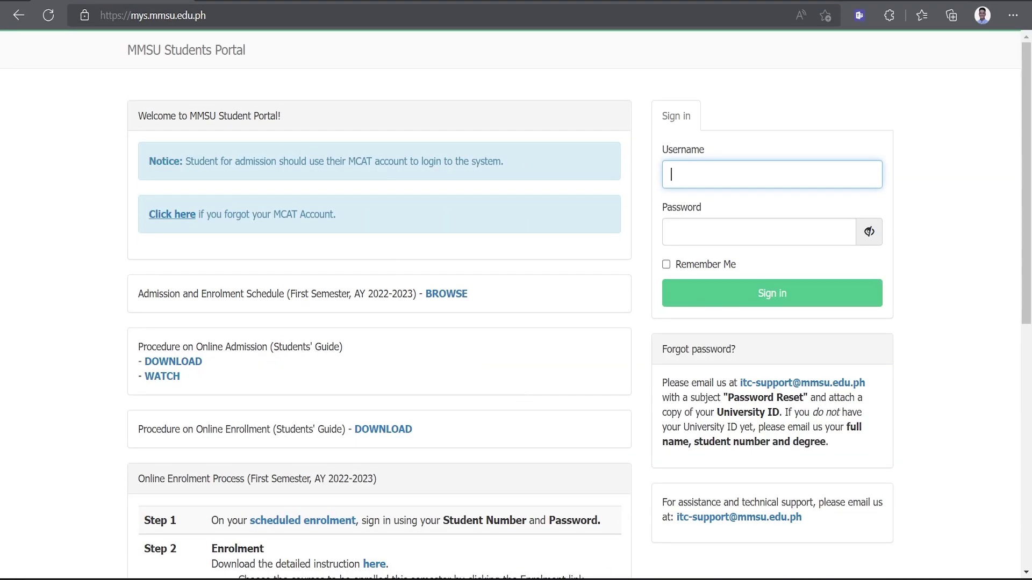
# Step: Sign in with the admission account e-mail and password
pyautogui.press('Down')
pyautogui.press('Return')
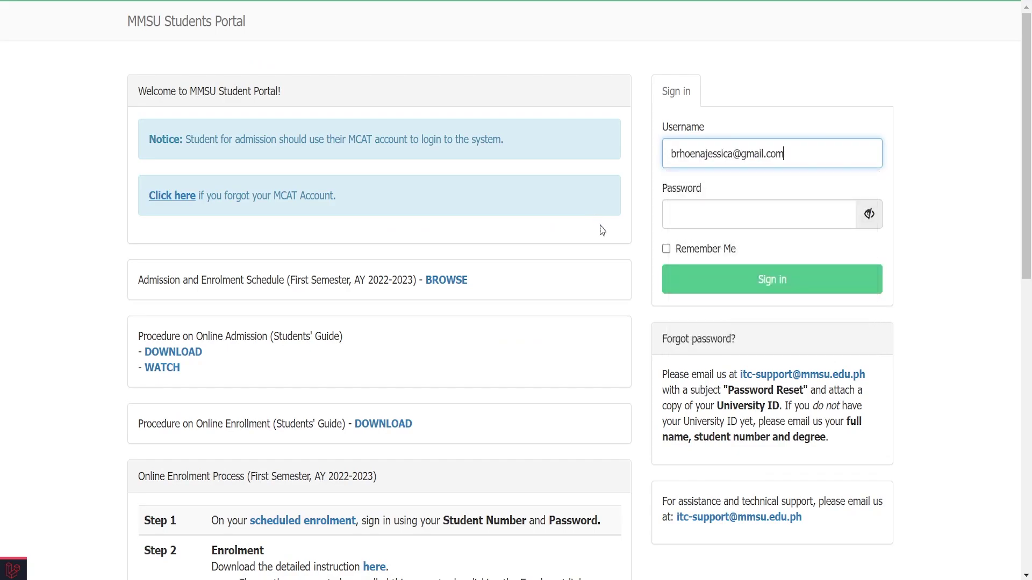
pyautogui.click(716, 216)
pyautogui.write('••••••••••')
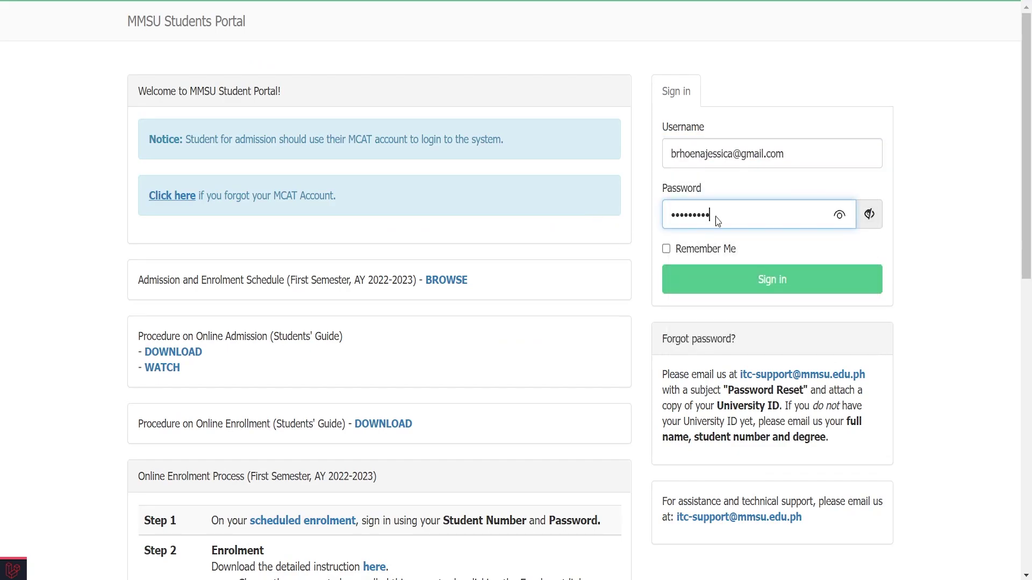
pyautogui.press('Return')
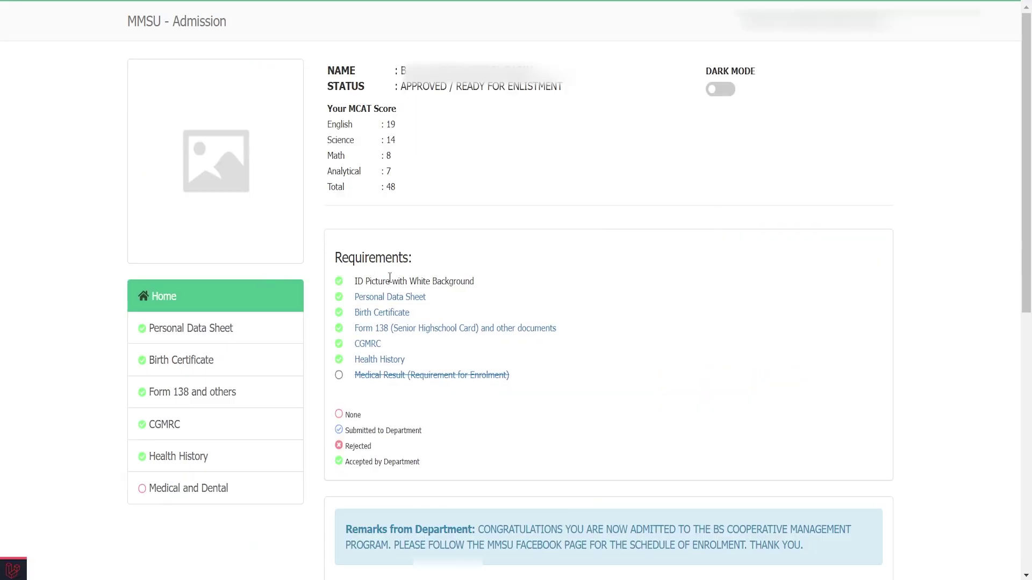
# Step: Read the admission letter, highlighting Requirements and the student account credentials, then open the account menu
pyautogui.moveTo(333, 257); pyautogui.dragTo(421, 259)
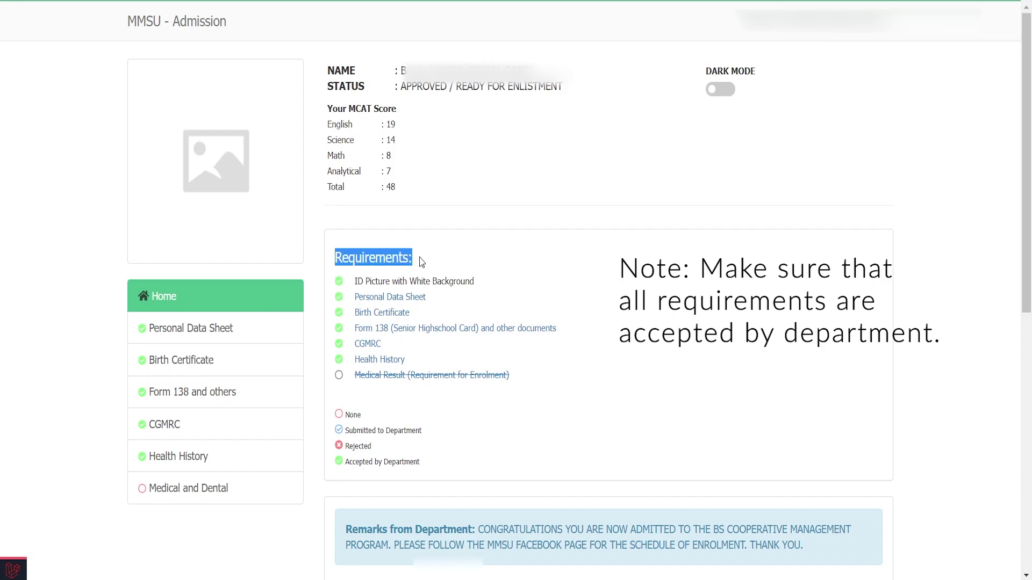
pyautogui.click(525, 293)
pyautogui.scroll(-2, 543, 282)
pyautogui.scroll(-5, 546, 279)
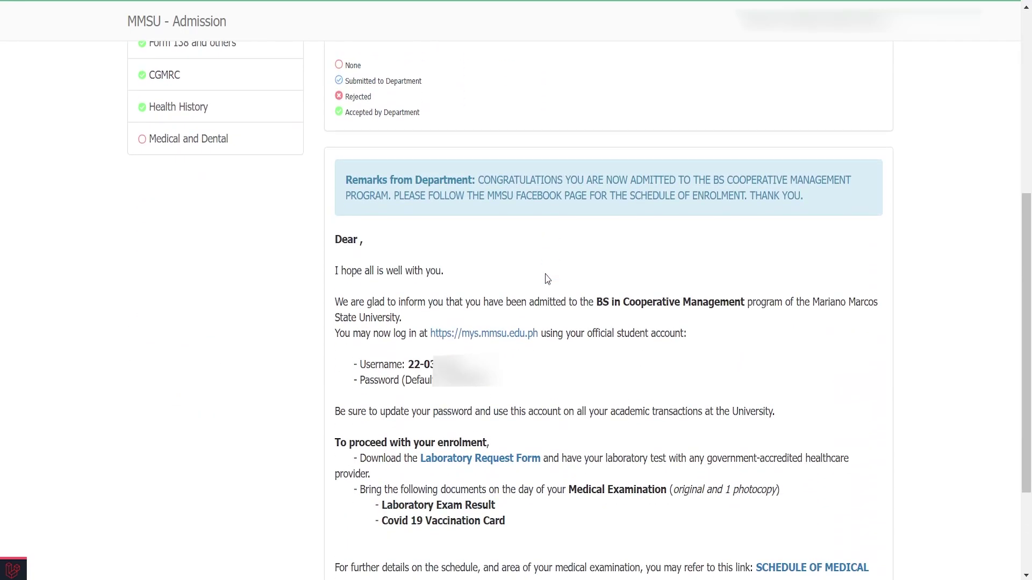
pyautogui.scroll(-5, 546, 278)
pyautogui.moveTo(348, 216); pyautogui.dragTo(488, 230)
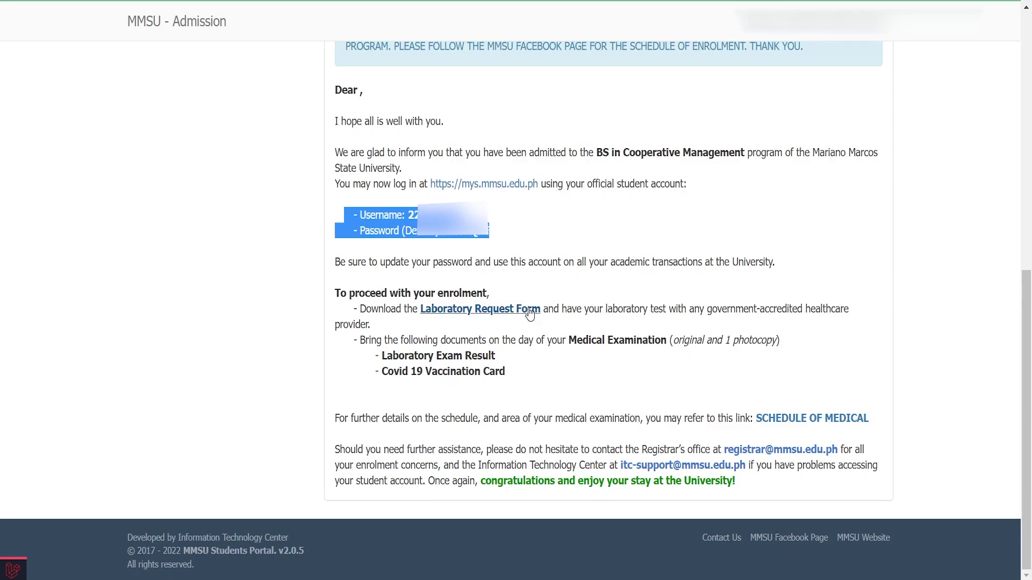
pyautogui.click(860, 24)
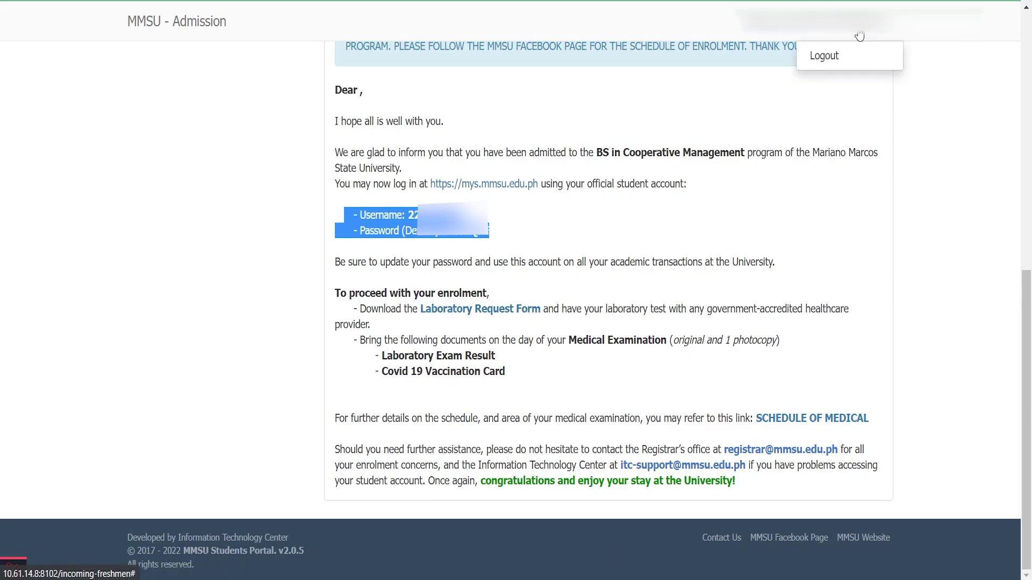
# Step: Log out and sign in with the student account number and password
pyautogui.click(844, 60)
pyautogui.press('Tab')
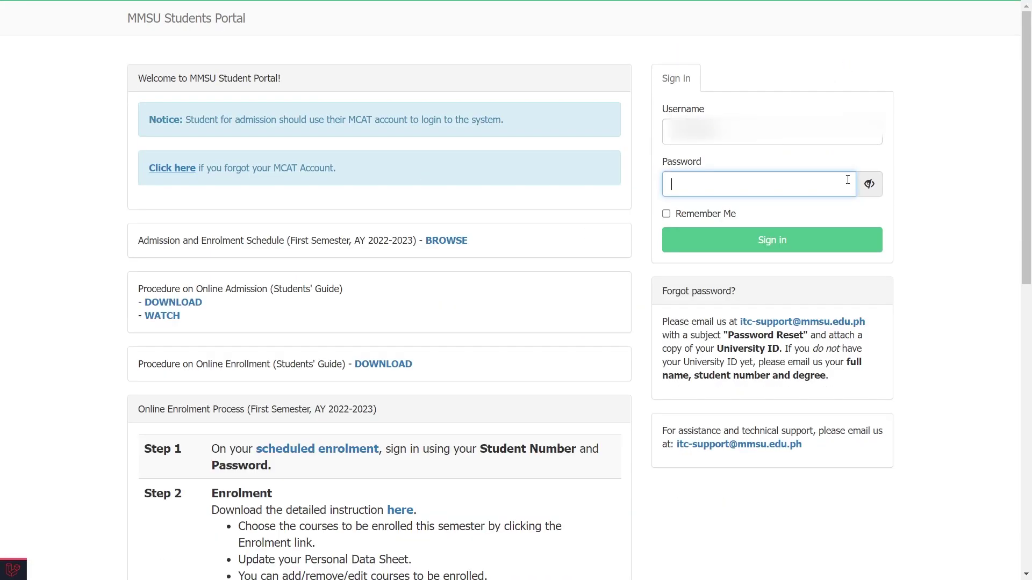
pyautogui.write('******')
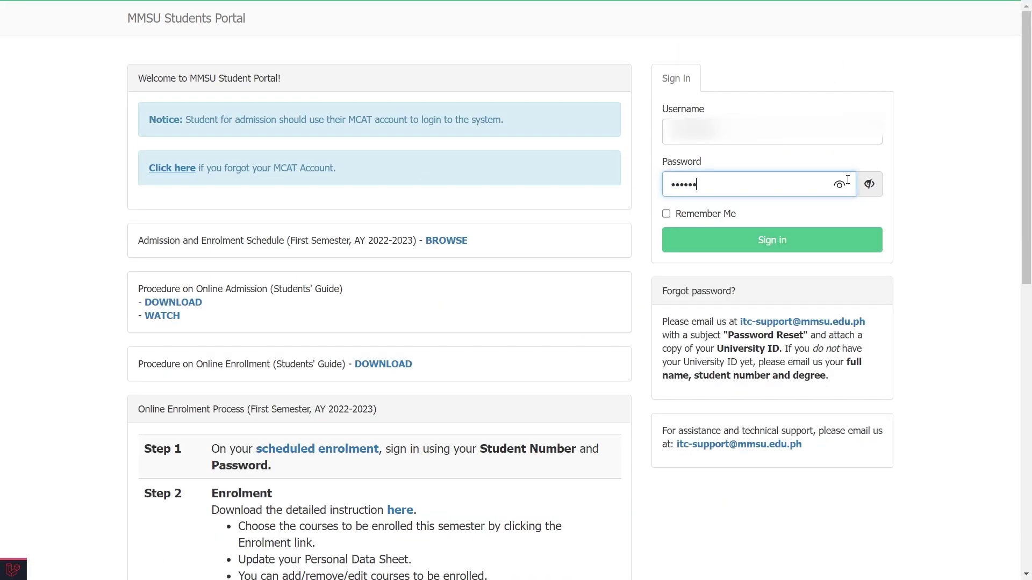
pyautogui.click(815, 244)
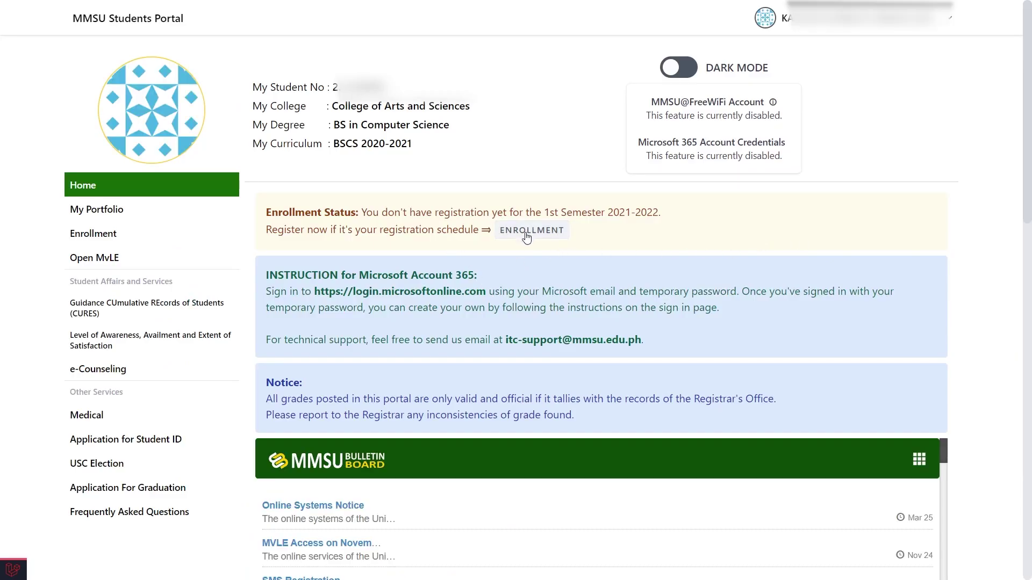
# Step: On the Enrollment page, choose 2021-2022 | First Semester and proceed to Courses to Enroll
pyautogui.click(172, 242)
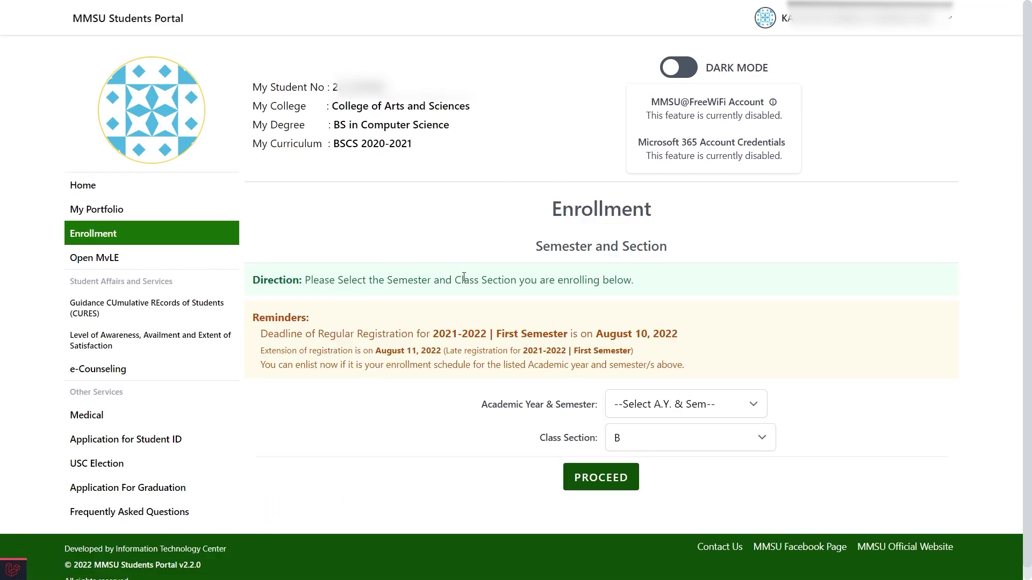
pyautogui.scroll(-1, 516, 352)
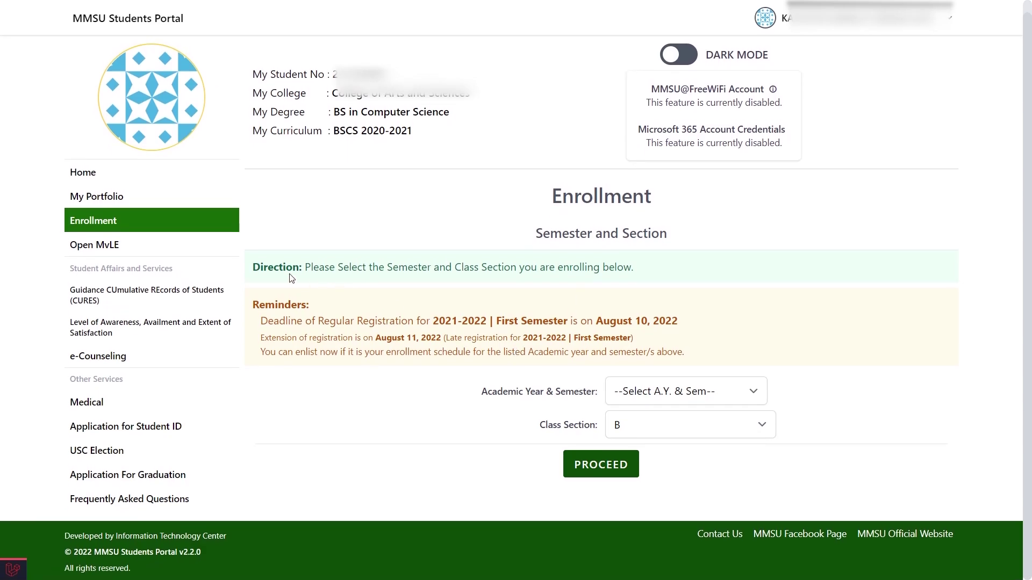
pyautogui.moveTo(253, 268); pyautogui.dragTo(303, 269)
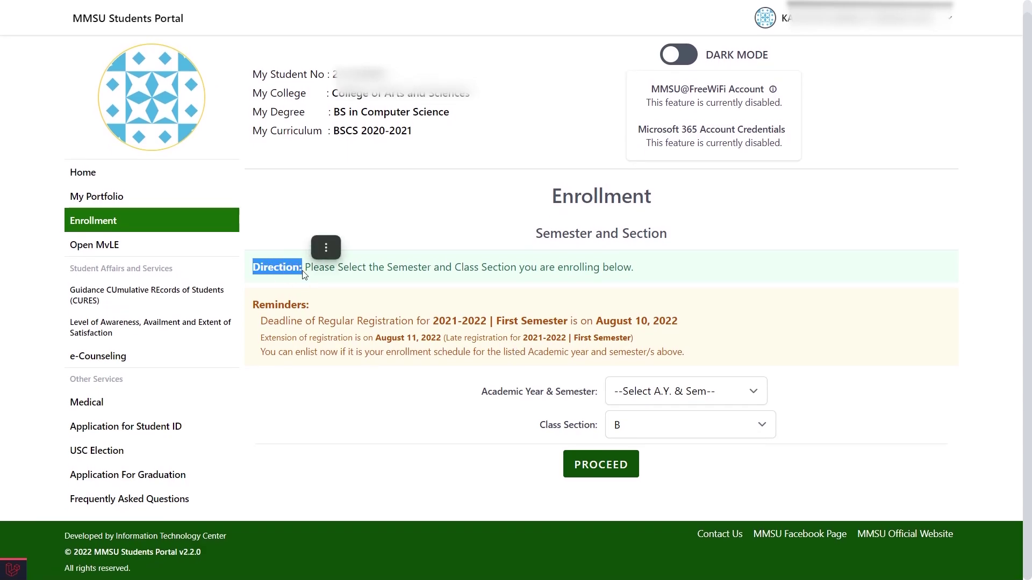
pyautogui.click(254, 310)
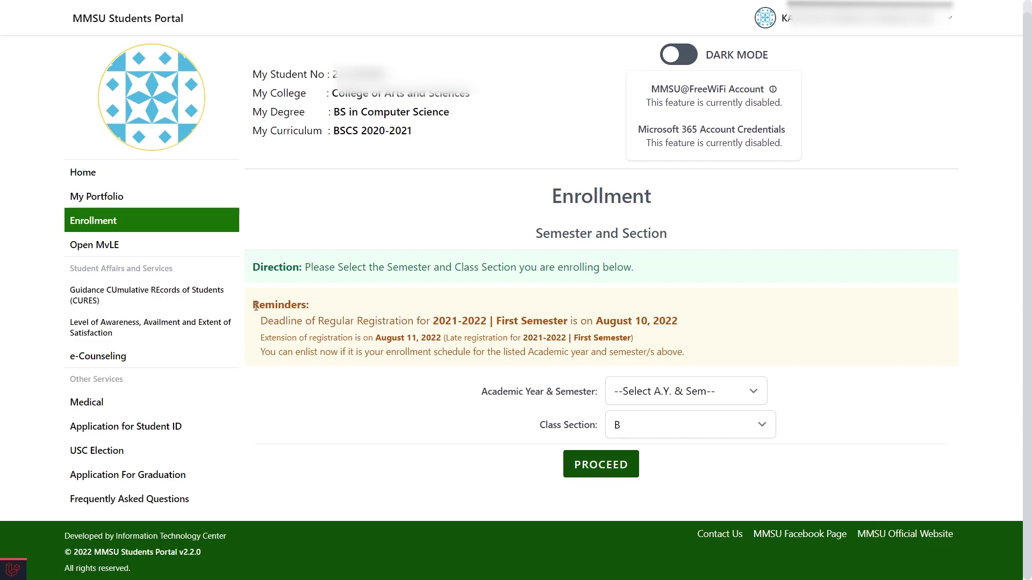
pyautogui.moveTo(255, 305); pyautogui.dragTo(309, 306)
pyautogui.click(468, 317)
pyautogui.click(680, 397)
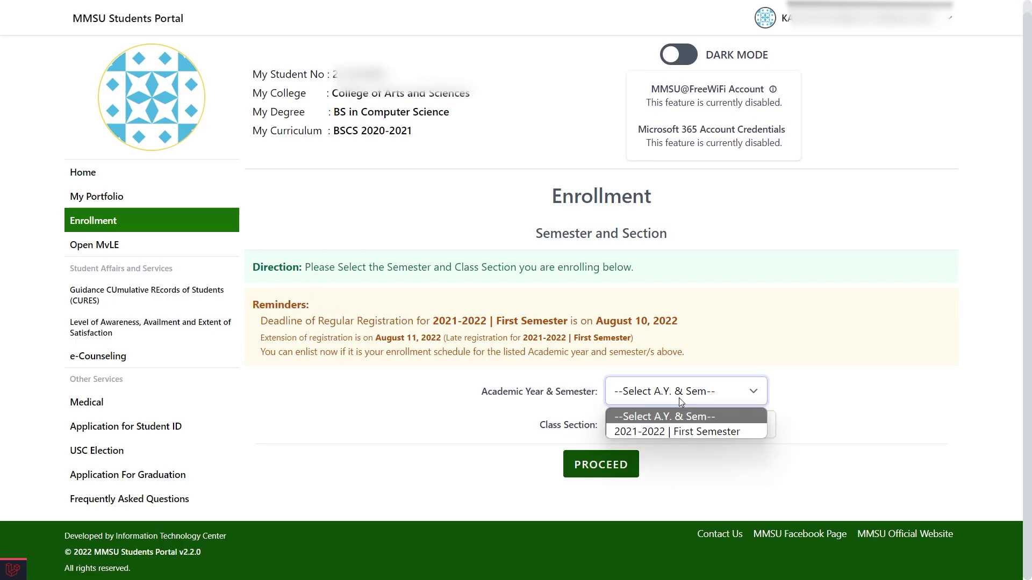
pyautogui.click(697, 433)
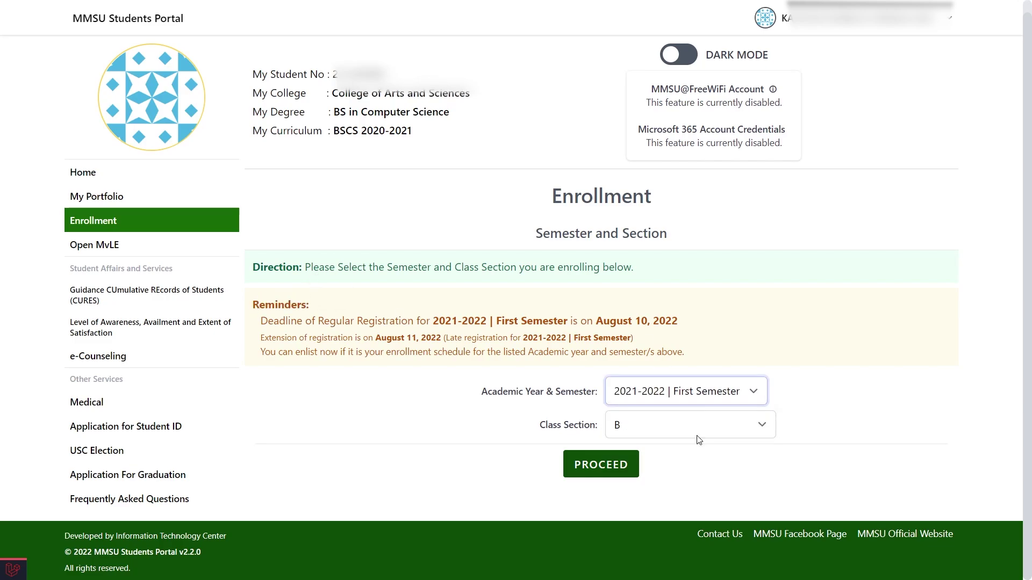
pyautogui.click(601, 466)
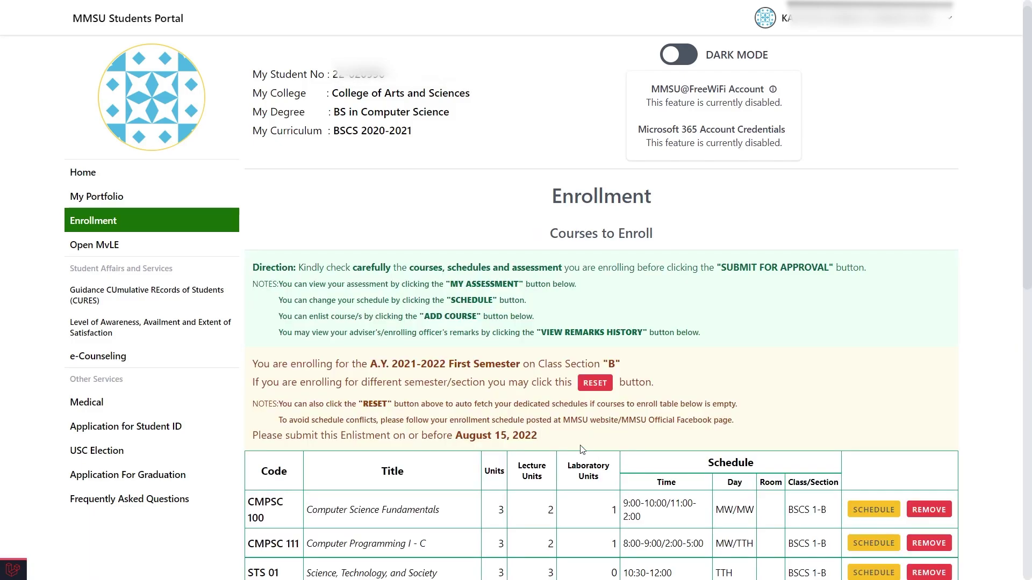
# Step: Review the eight 23-unit courses, leave Scholarship at NONE, and choose I WILL AVAIL
pyautogui.scroll(-3, 324, 191)
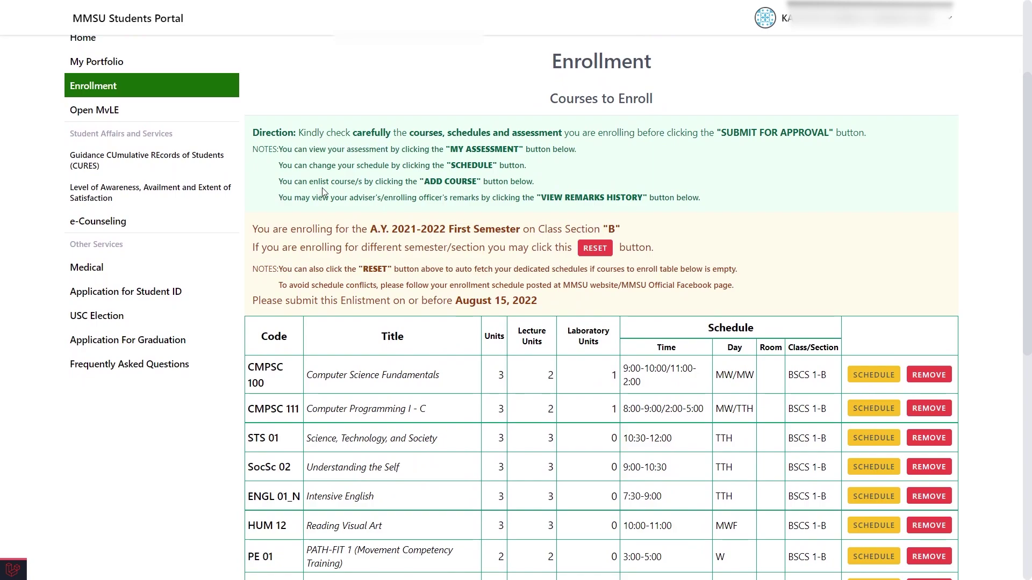
pyautogui.moveTo(253, 133); pyautogui.dragTo(271, 132)
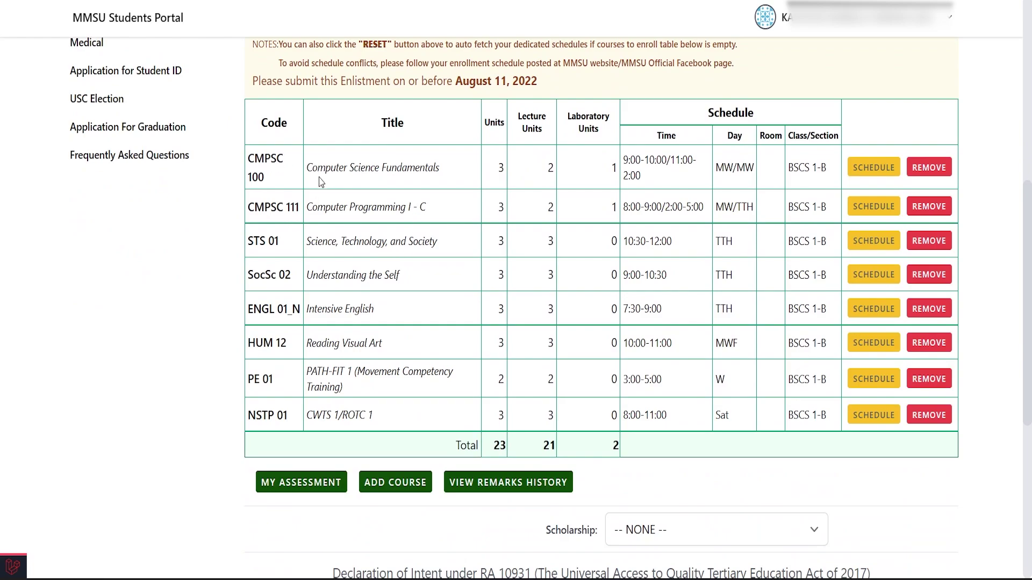
pyautogui.scroll(-6, 318, 186)
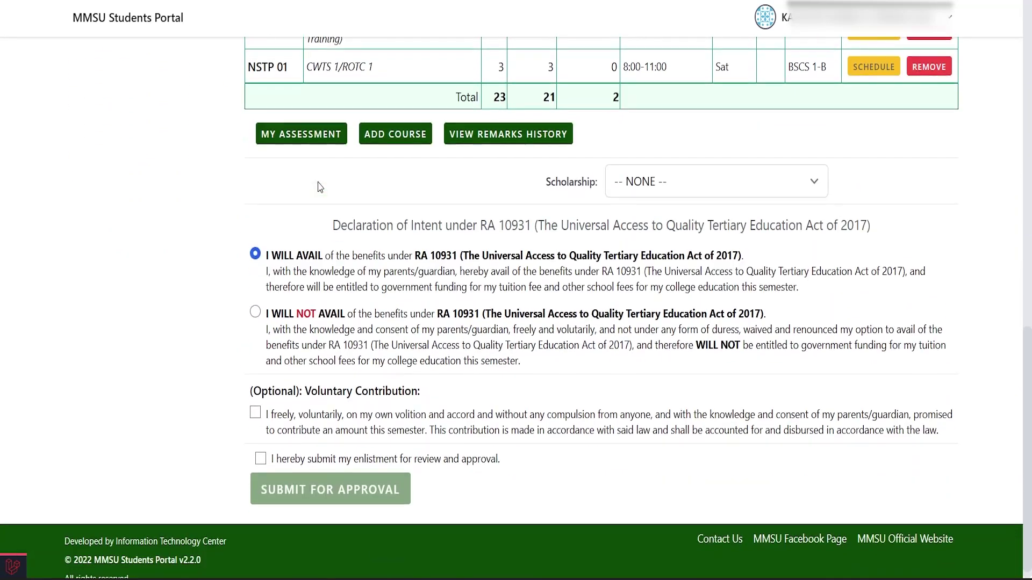
pyautogui.click(655, 182)
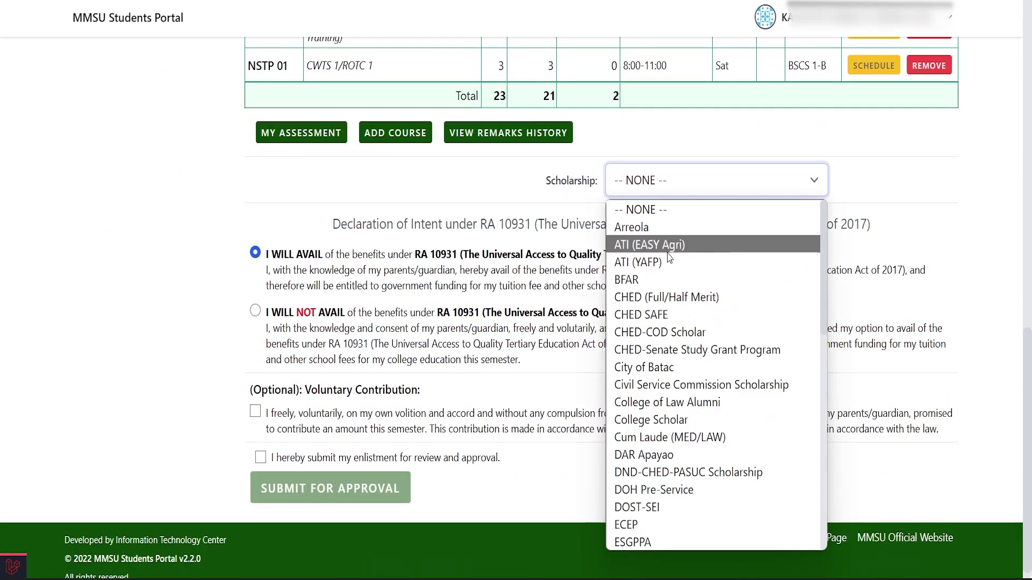
pyautogui.scroll(-1, 671, 279)
pyautogui.scroll(-10, 671, 277)
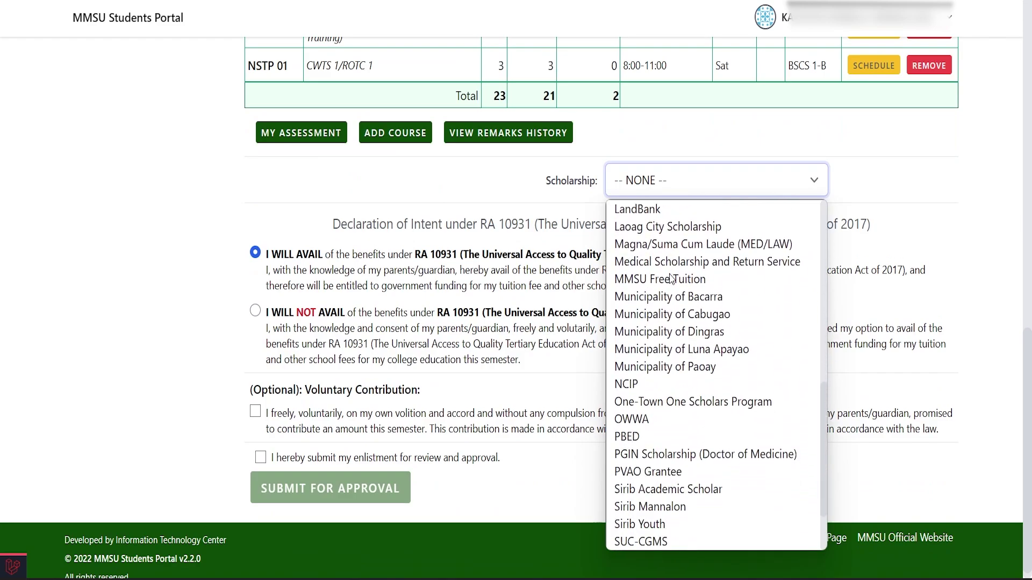
pyautogui.click(502, 218)
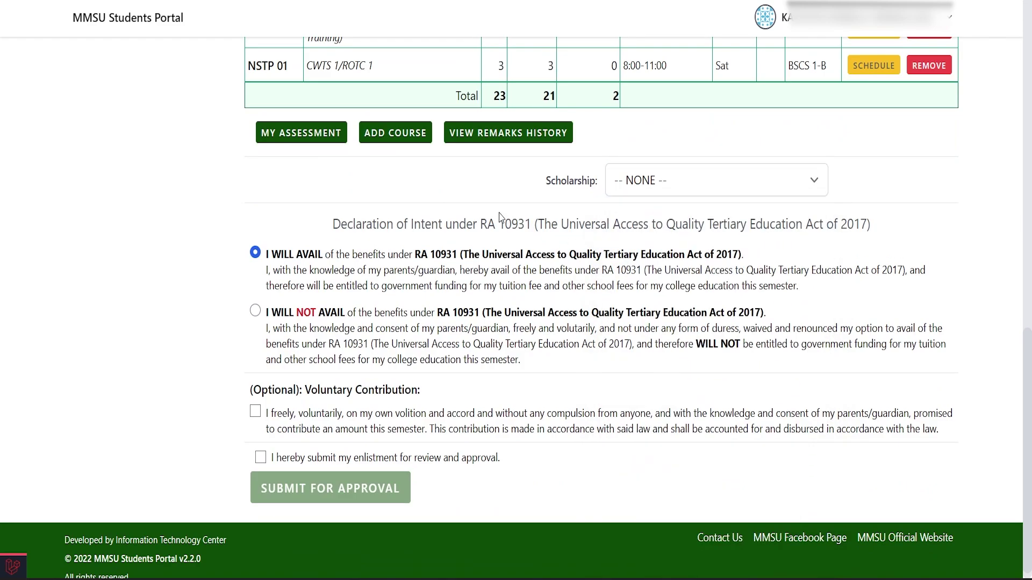
pyautogui.click(277, 258)
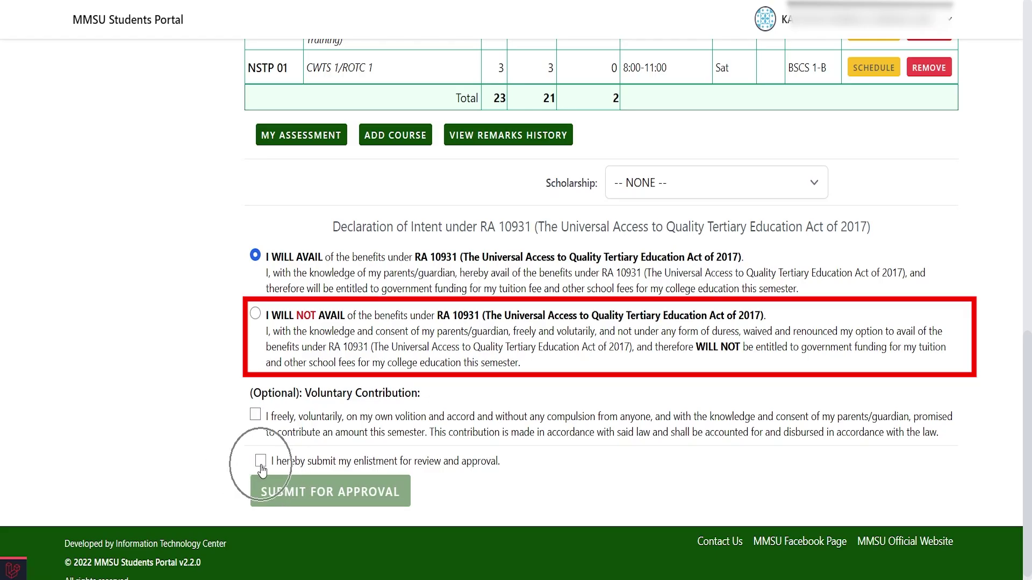
# Step: Tick the agreement box and confirm 'Yes, Submit For Approval' for the enlistment
pyautogui.click(261, 462)
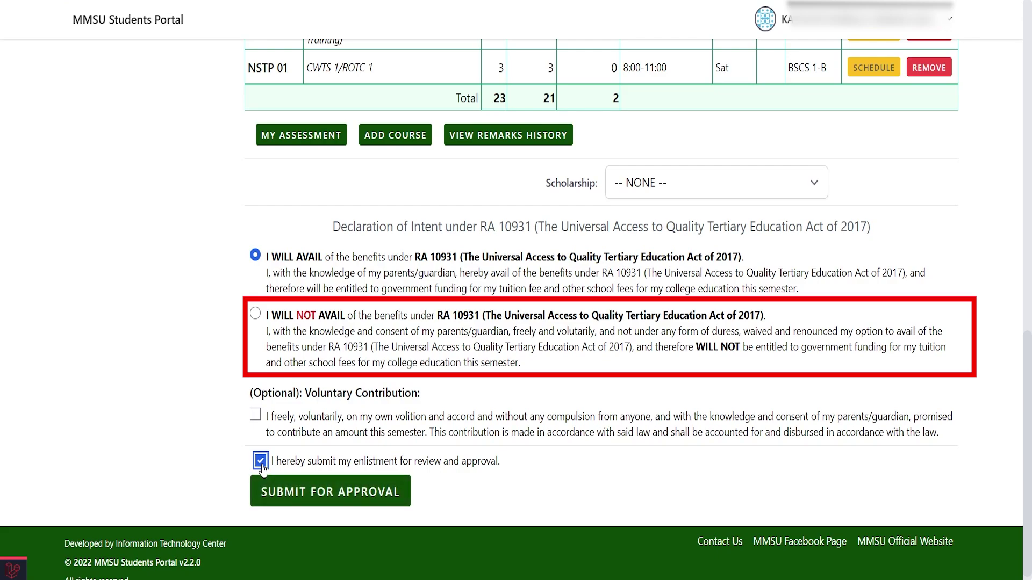
pyautogui.click(278, 490)
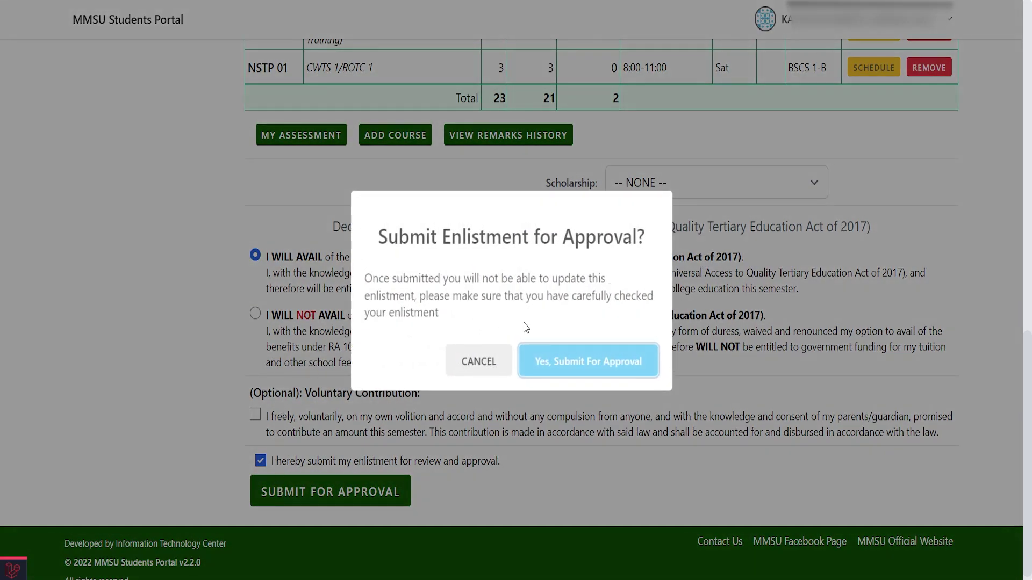
pyautogui.click(591, 361)
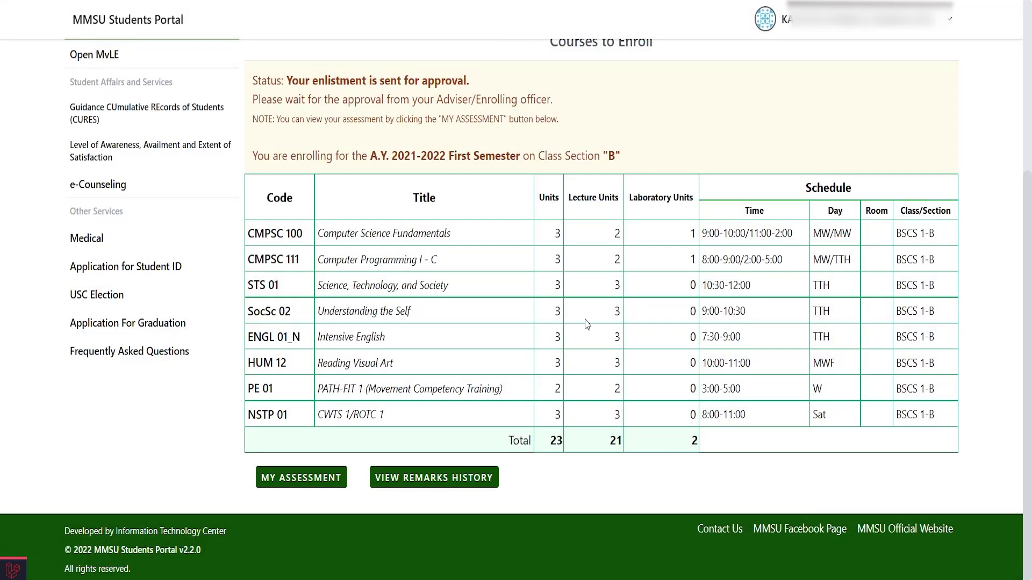
# Step: Check the status line, which now reports the enlistment returned by the adviser
pyautogui.scroll(5, 484, 248)
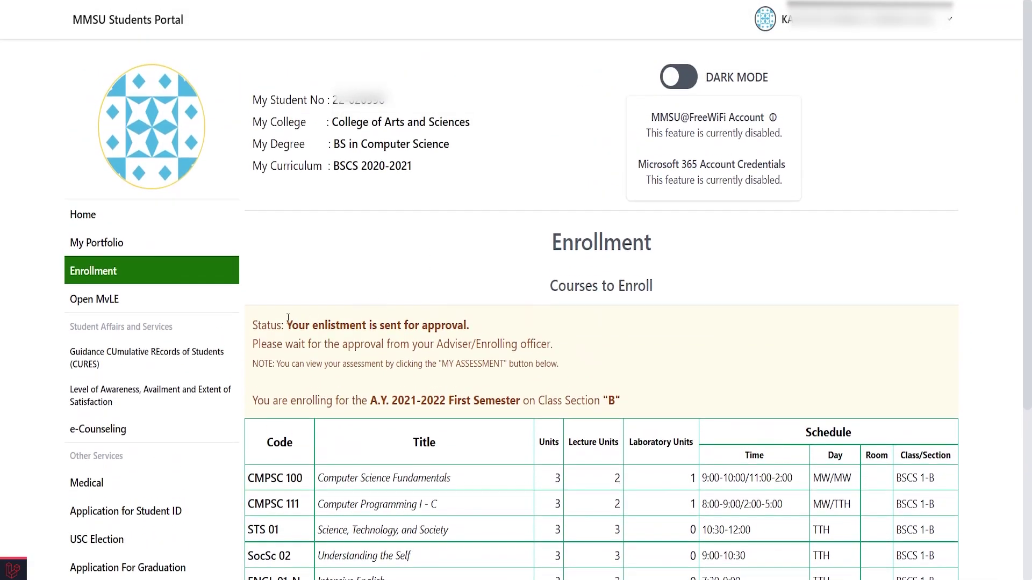
pyautogui.moveTo(249, 325); pyautogui.dragTo(499, 330)
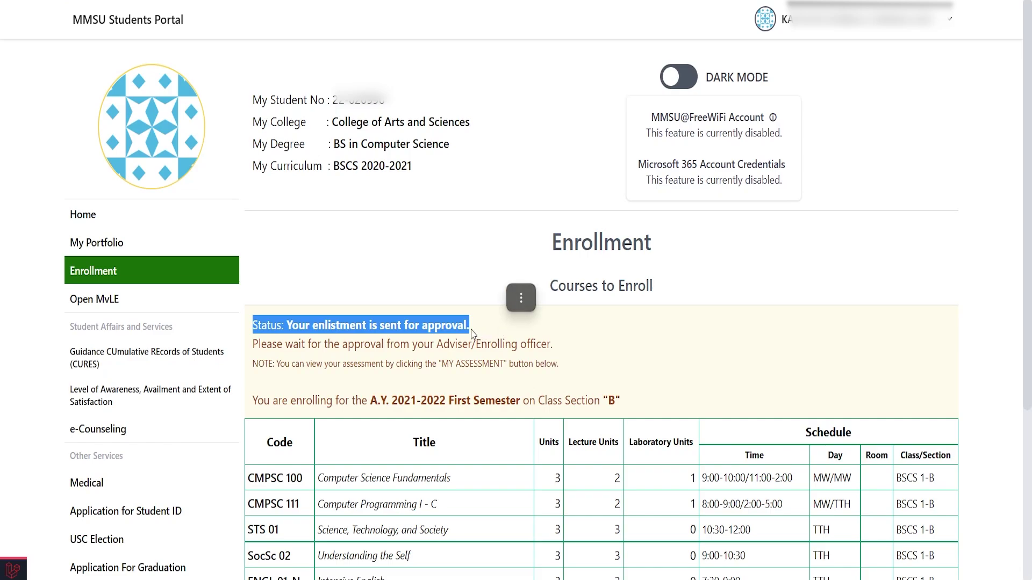
pyautogui.click(342, 252)
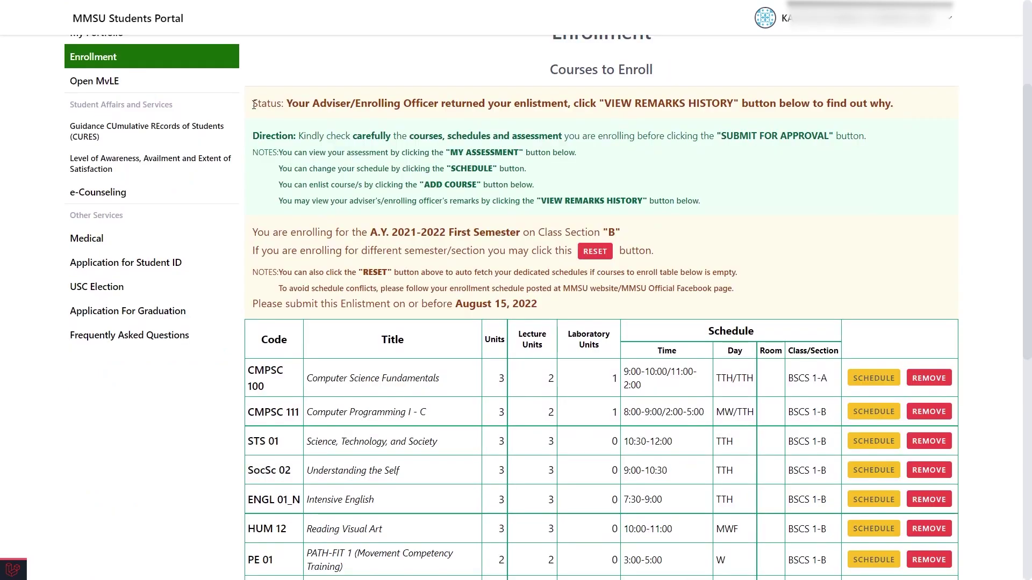
pyautogui.moveTo(252, 103); pyautogui.dragTo(894, 103)
pyautogui.scroll(-5, 765, 193)
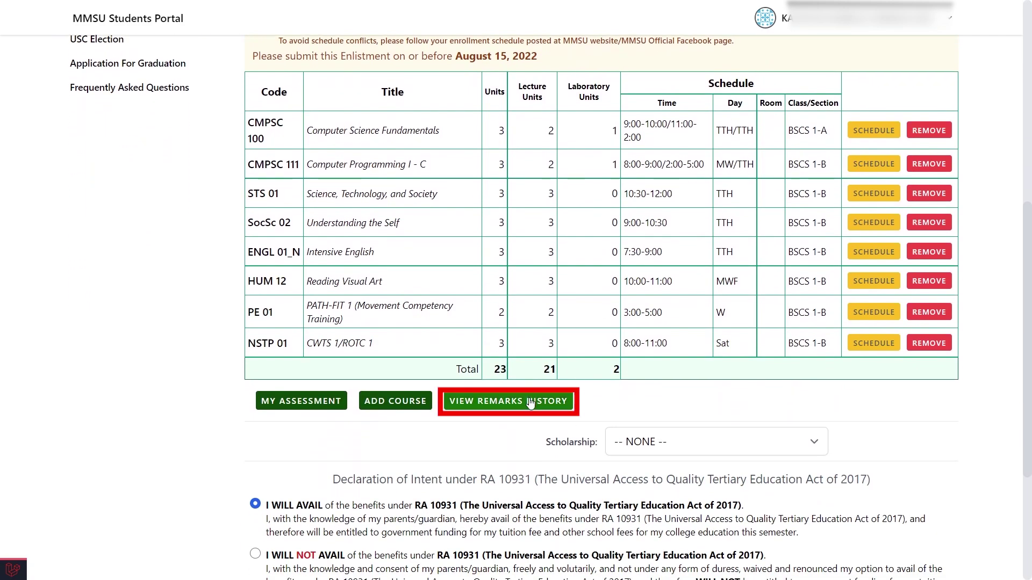
pyautogui.click(530, 403)
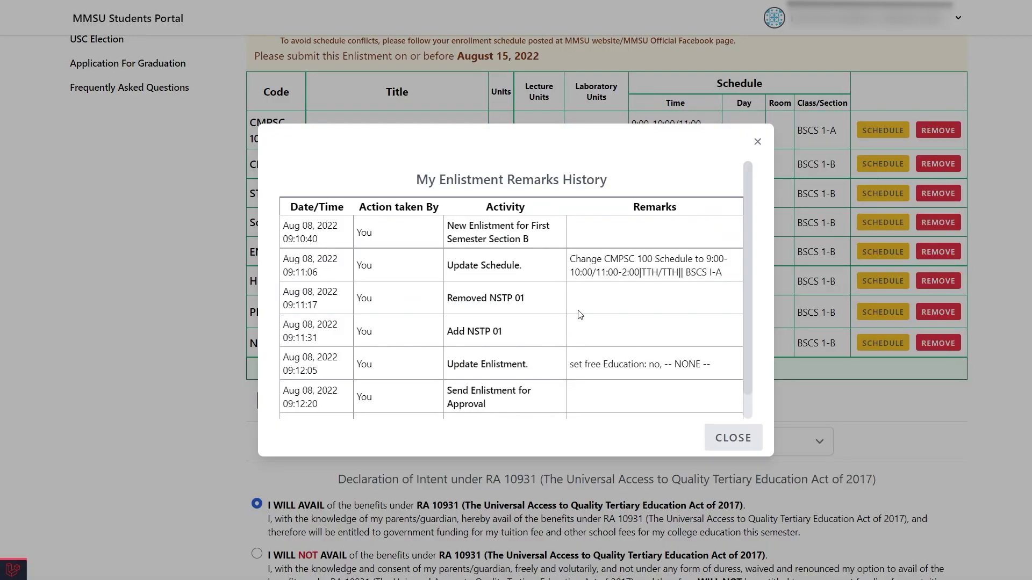
pyautogui.scroll(-1, 581, 314)
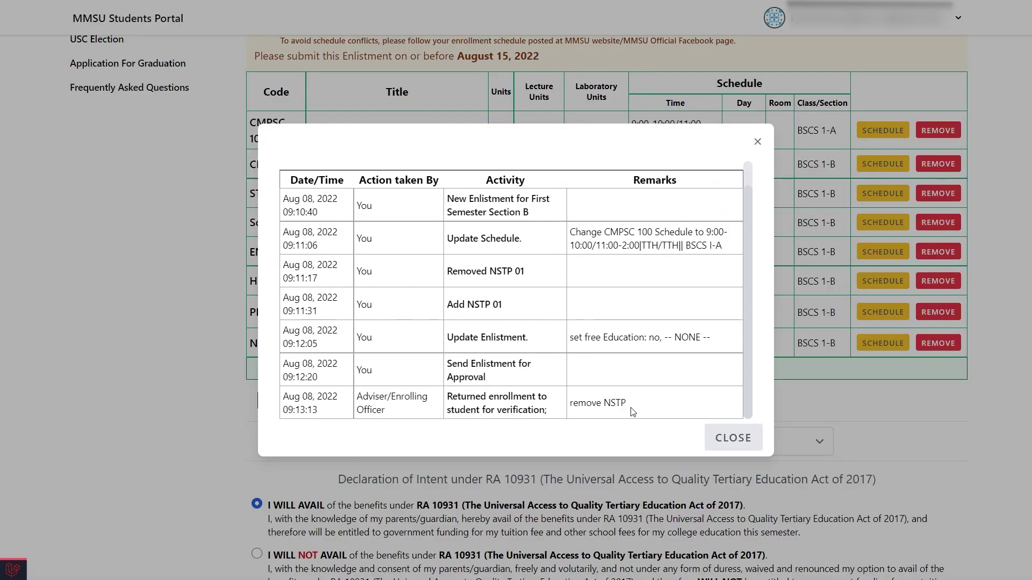
pyautogui.moveTo(636, 409); pyautogui.dragTo(284, 395)
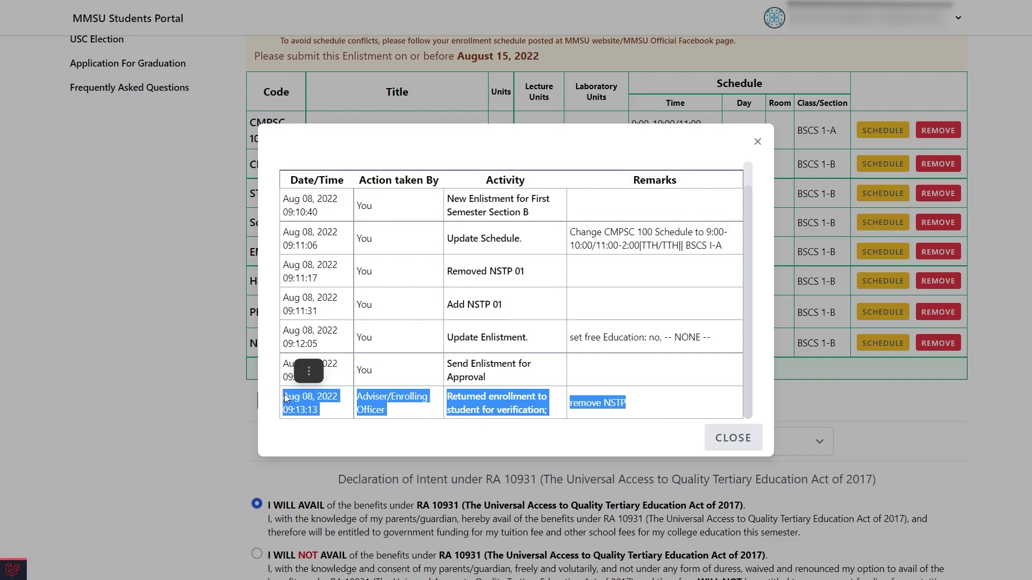
pyautogui.click(732, 435)
# Step: Remove NSTP 01 from the enlistment
pyautogui.scroll(1, 641, 300)
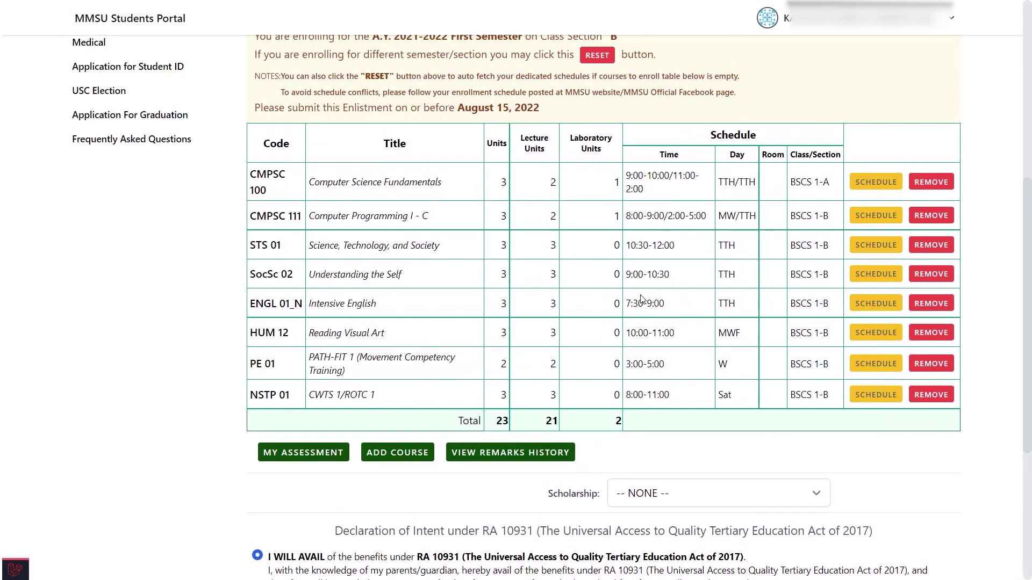
pyautogui.click(931, 395)
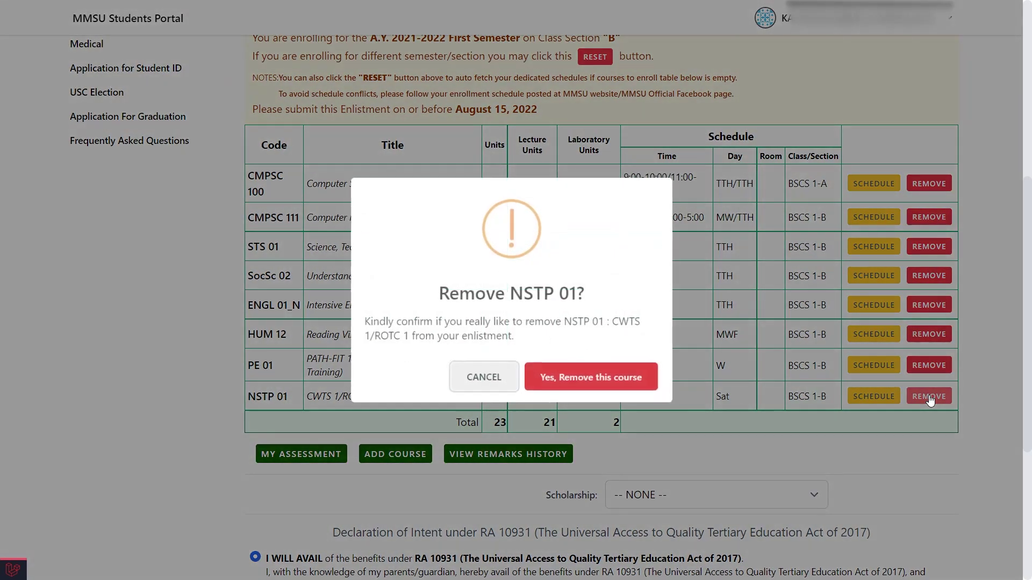
pyautogui.click(602, 376)
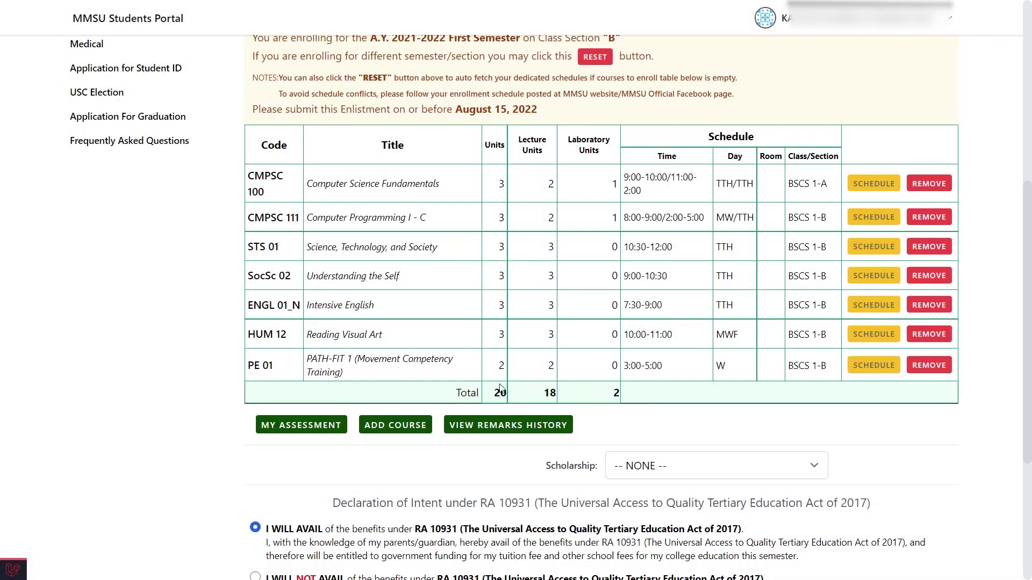
# Step: Resubmit the seven-course, 20-unit enlistment for approval
pyautogui.scroll(-5, 500, 387)
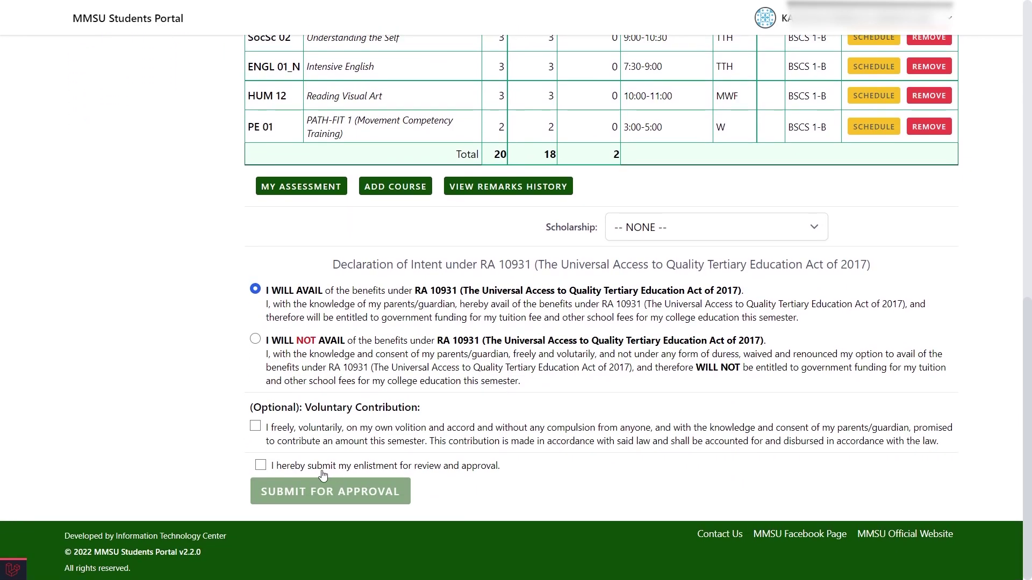
pyautogui.scroll(4, 325, 472)
pyautogui.scroll(-4, 331, 495)
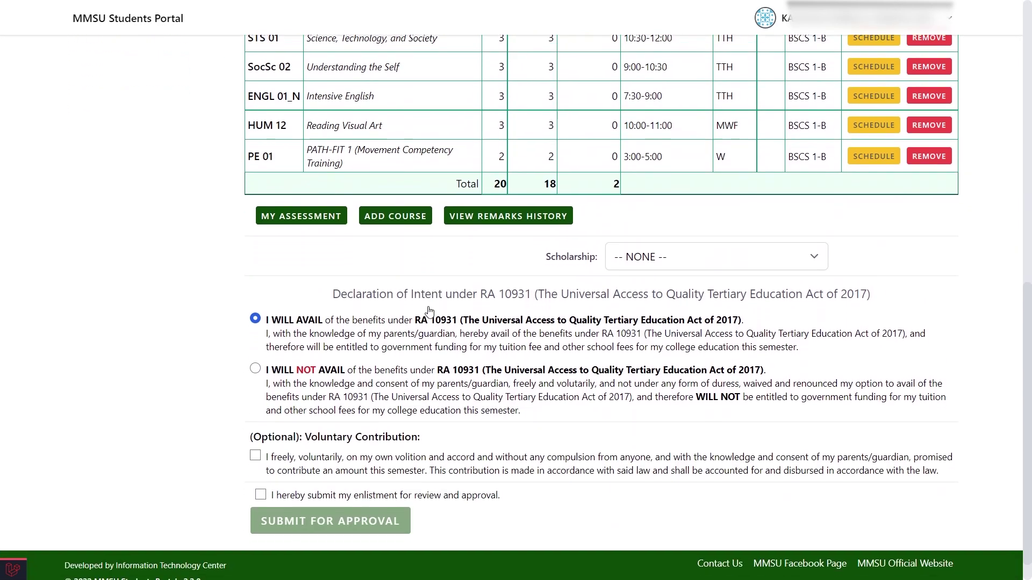
pyautogui.click(260, 488)
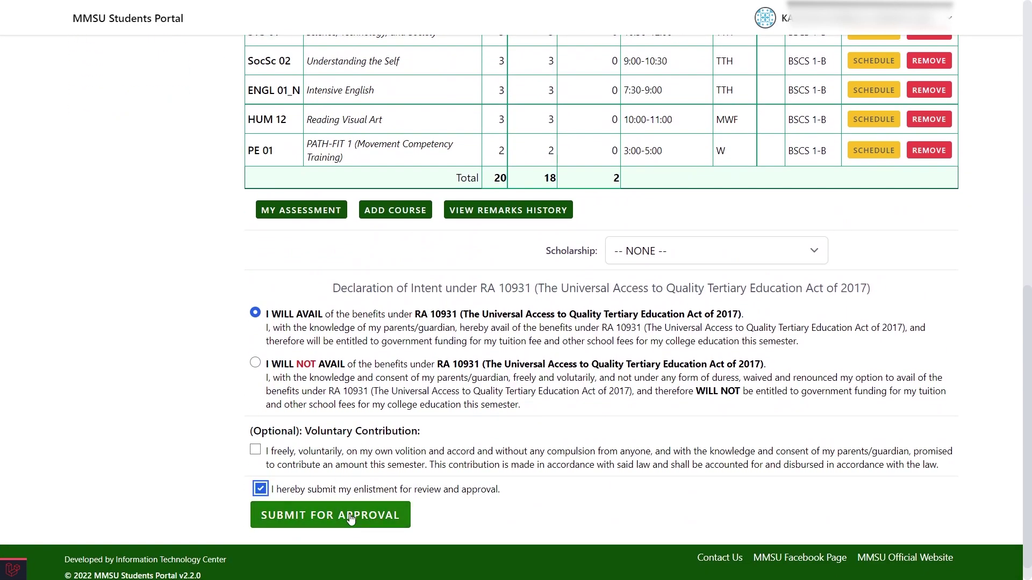
pyautogui.click(349, 515)
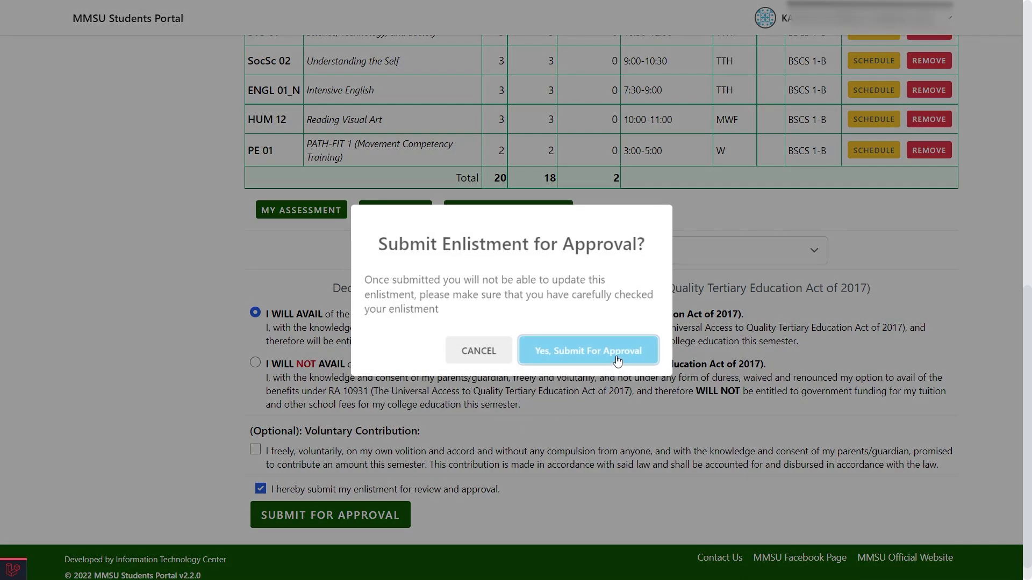
pyautogui.click(617, 358)
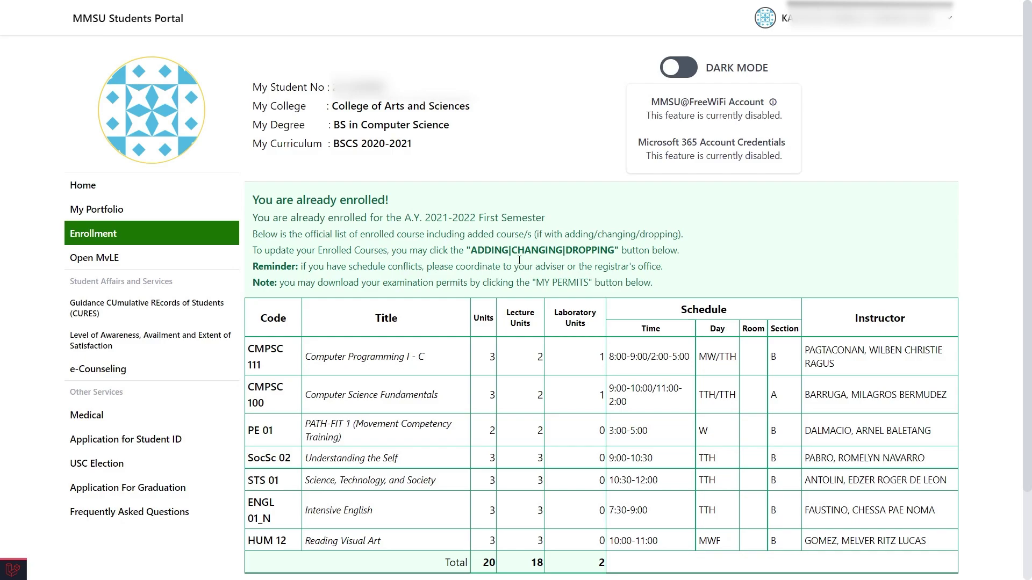
# Step: Download Form 5 and open the PDF from Edge's Downloads panel
pyautogui.scroll(-2, 519, 260)
pyautogui.click(320, 491)
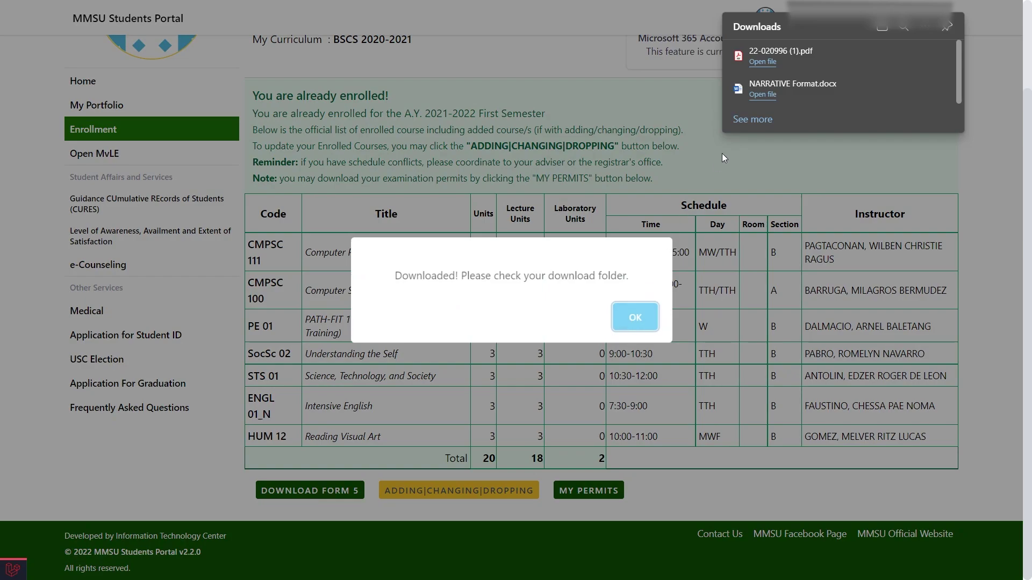
pyautogui.click(799, 59)
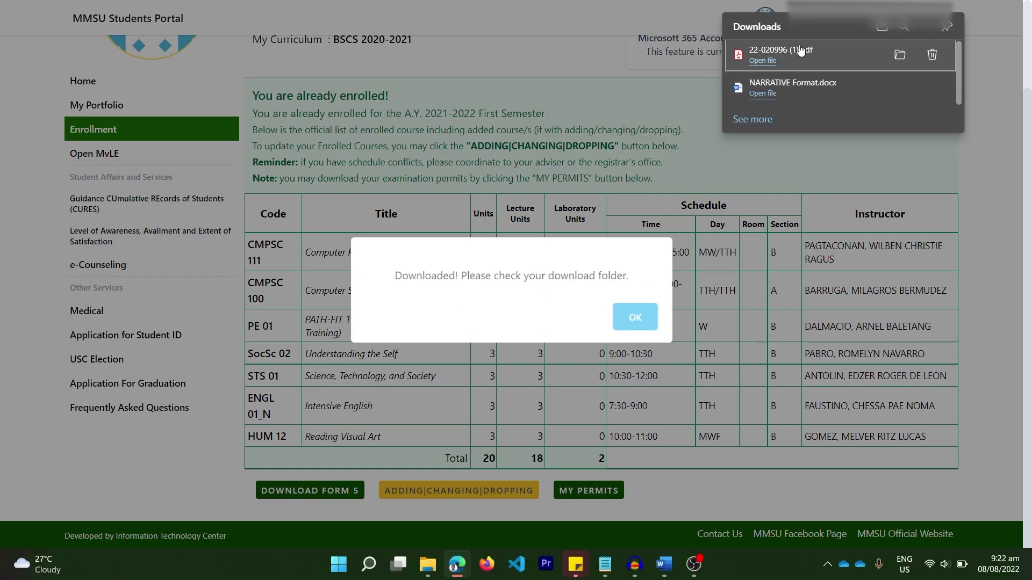
pyautogui.click(799, 50)
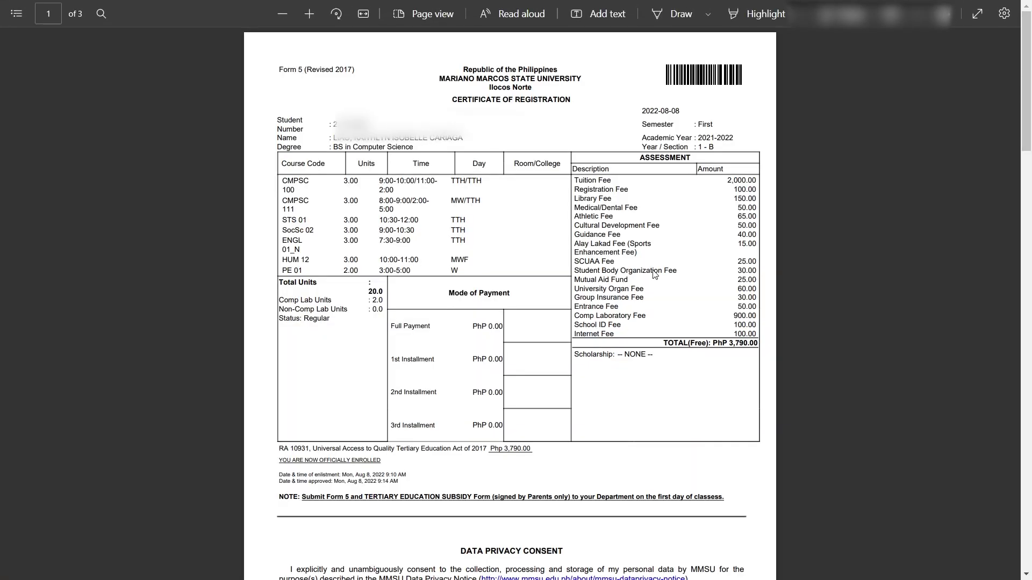
pyautogui.scroll(-4, 628, 351)
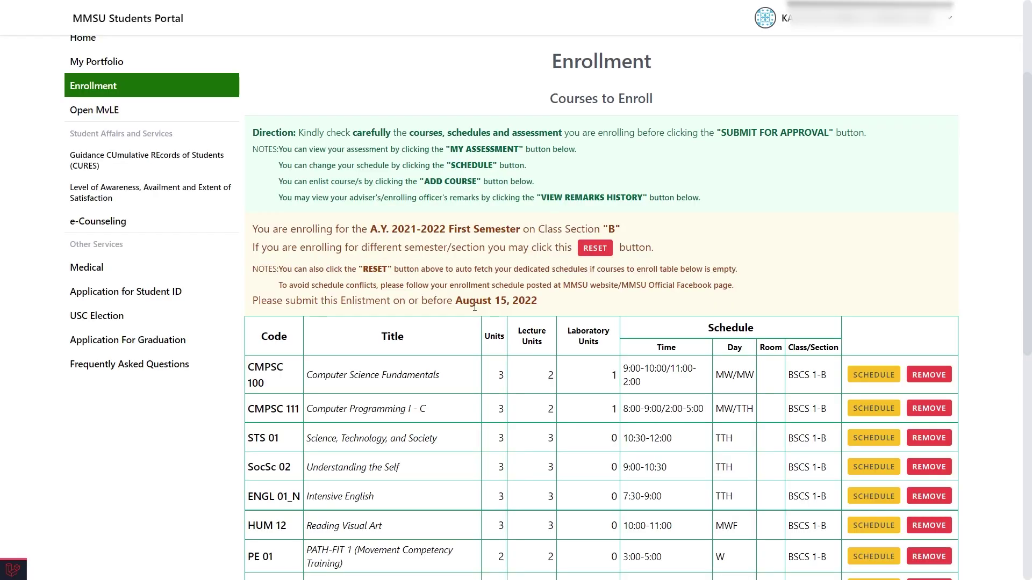
# Step: Assign CMPSC 100 the BSCS 1-A schedule, 9:00-10:00/11:00-2:00 TTH/TTH
pyautogui.scroll(-4, 475, 306)
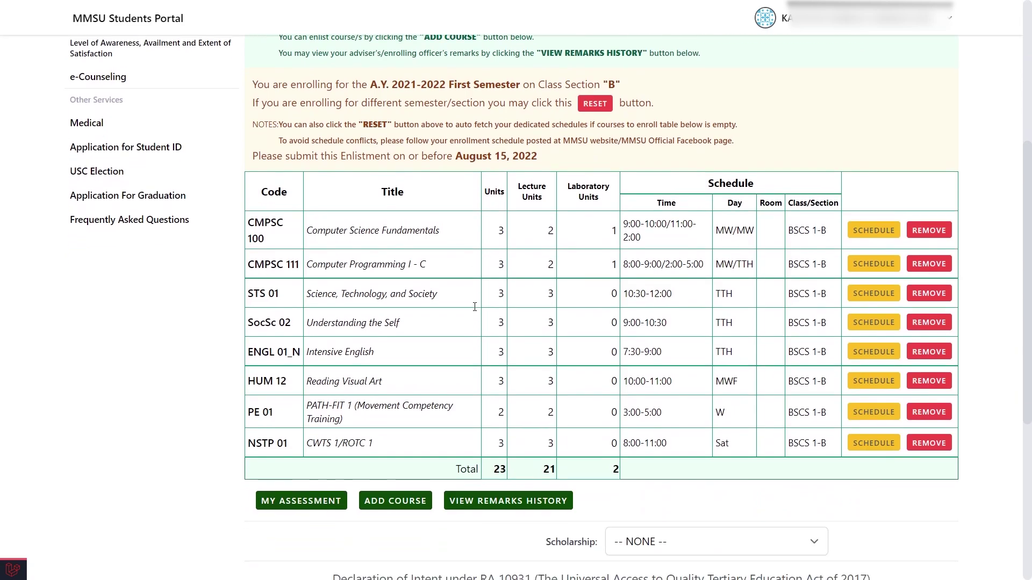
pyautogui.scroll(1, 474, 307)
pyautogui.scroll(-2, 476, 309)
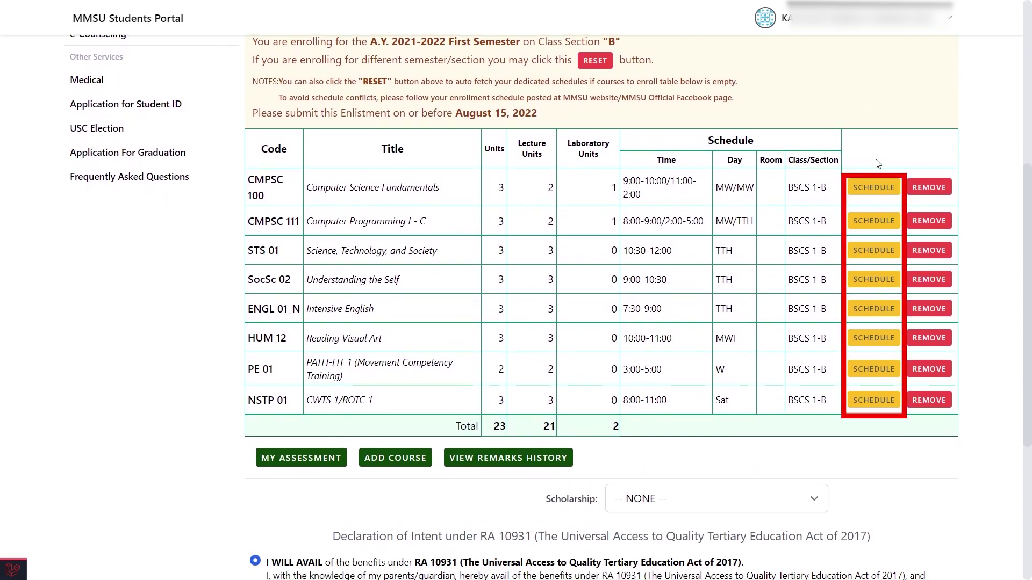
pyautogui.click(873, 189)
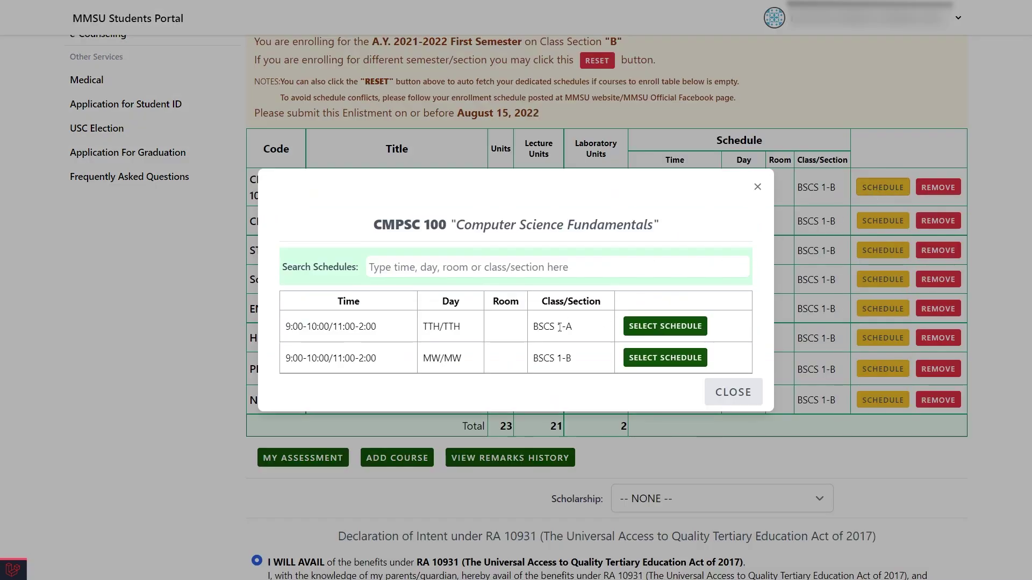
pyautogui.click(665, 326)
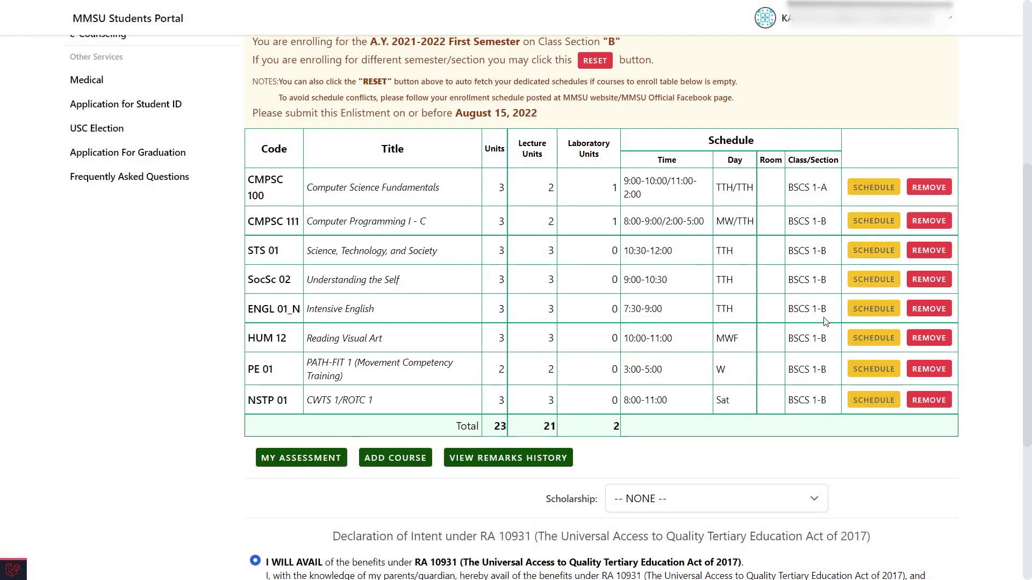
# Step: Remove NSTP 01, then re-add it by searching 'nstp', restoring 23 total units
pyautogui.click(923, 400)
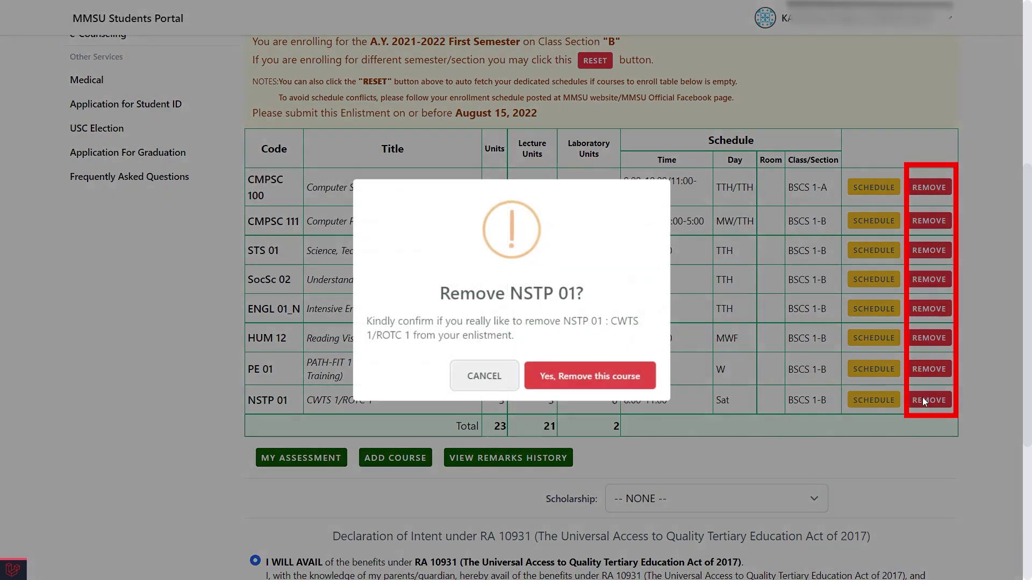
pyautogui.click(596, 389)
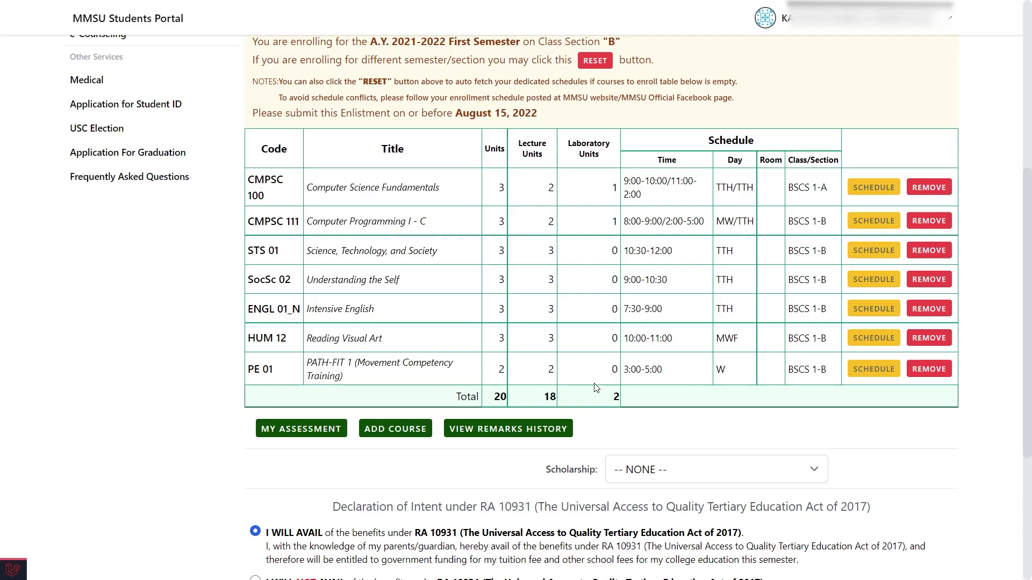
pyautogui.click(398, 433)
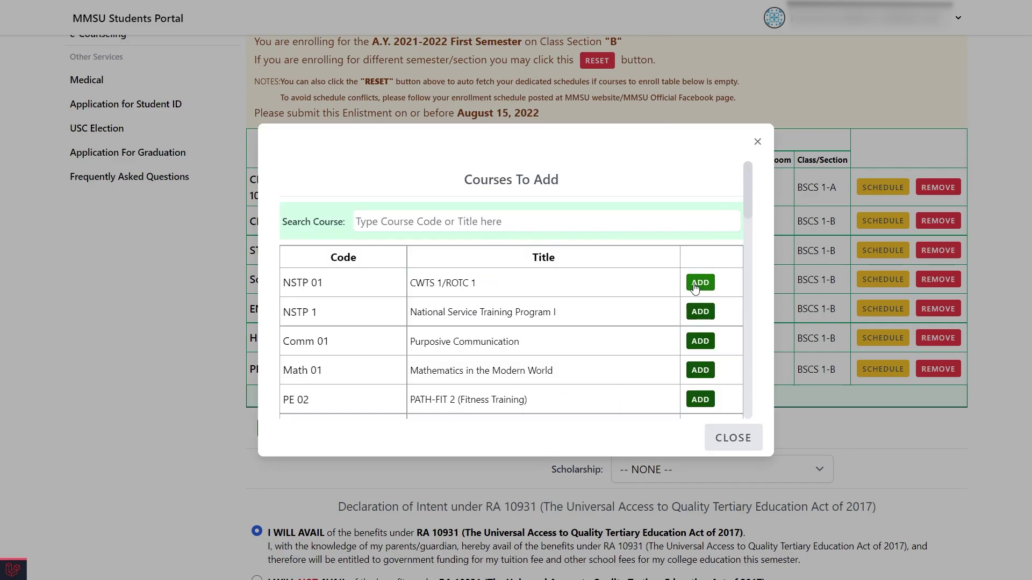
pyautogui.click(600, 220)
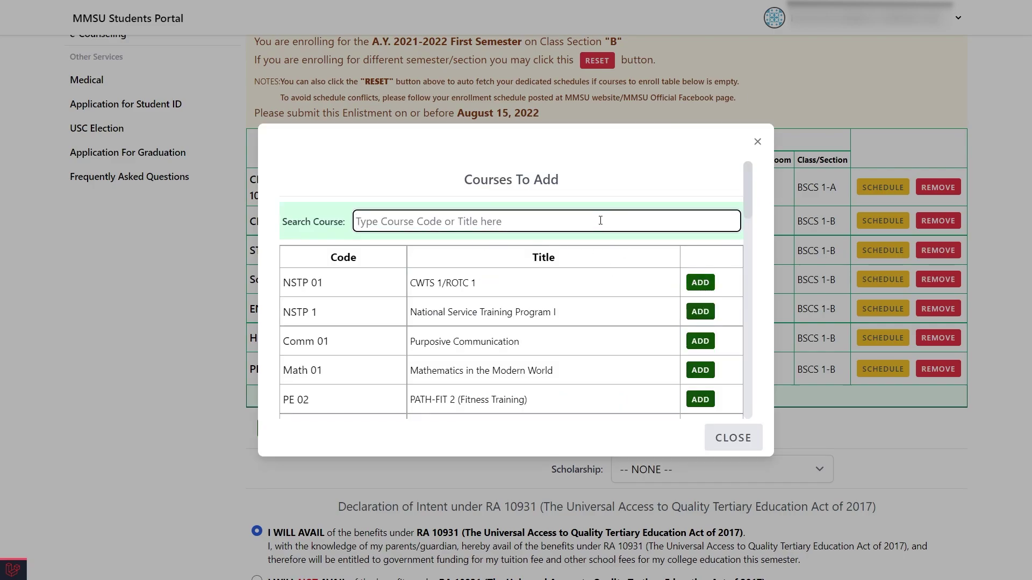
pyautogui.write('nst')
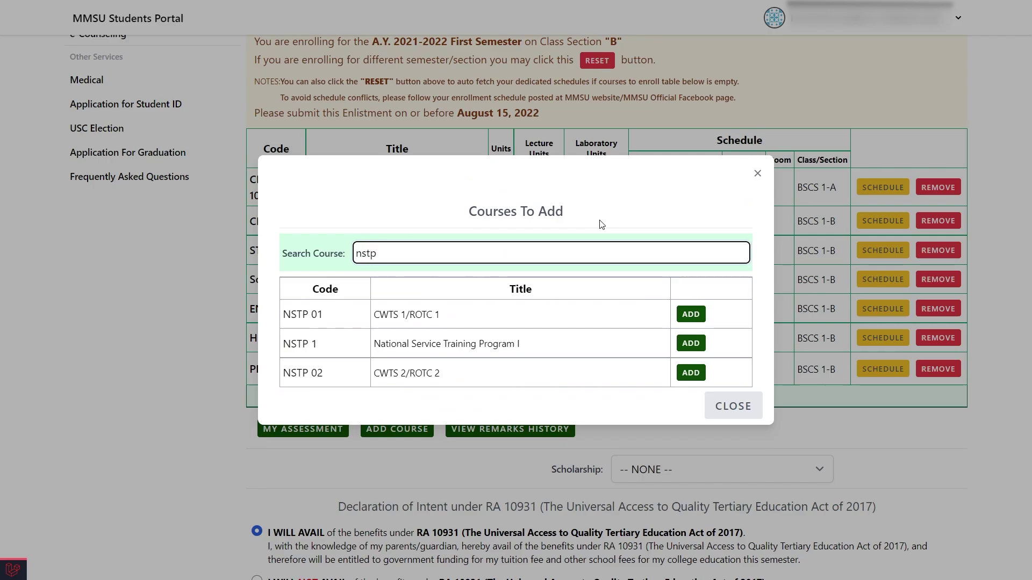
pyautogui.write('p')
pyautogui.click(691, 314)
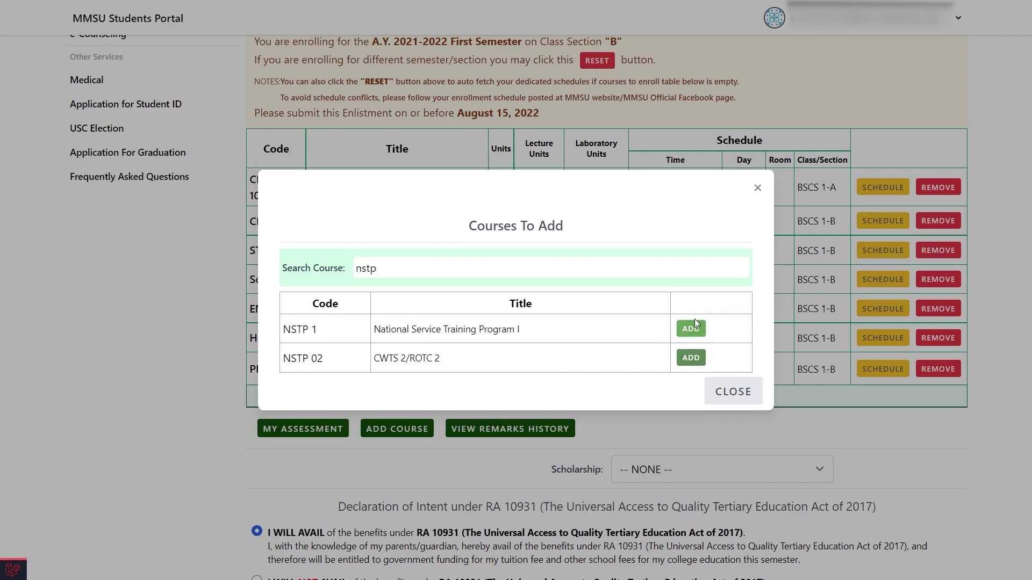
pyautogui.click(734, 392)
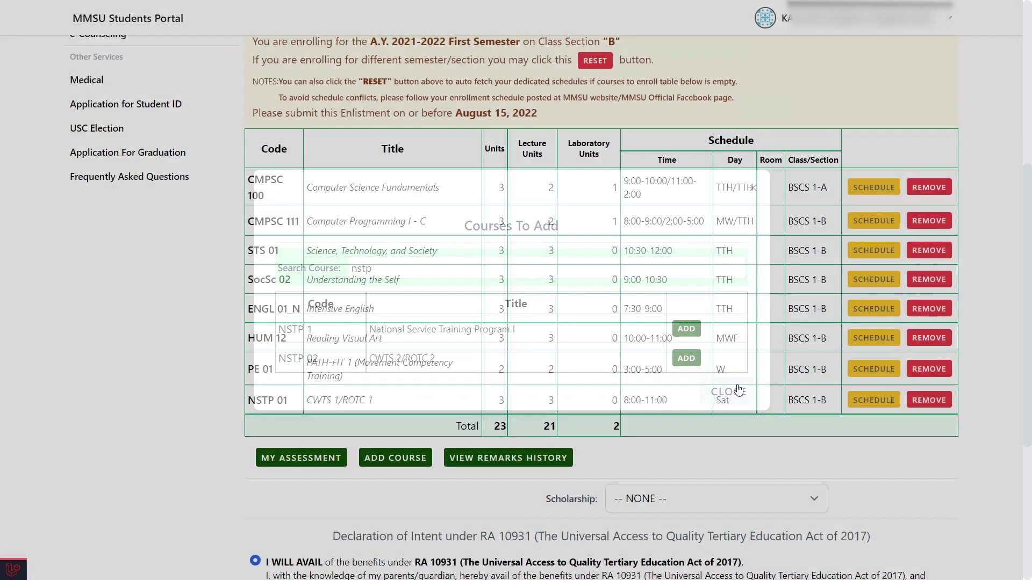
pyautogui.scroll(-3, 485, 402)
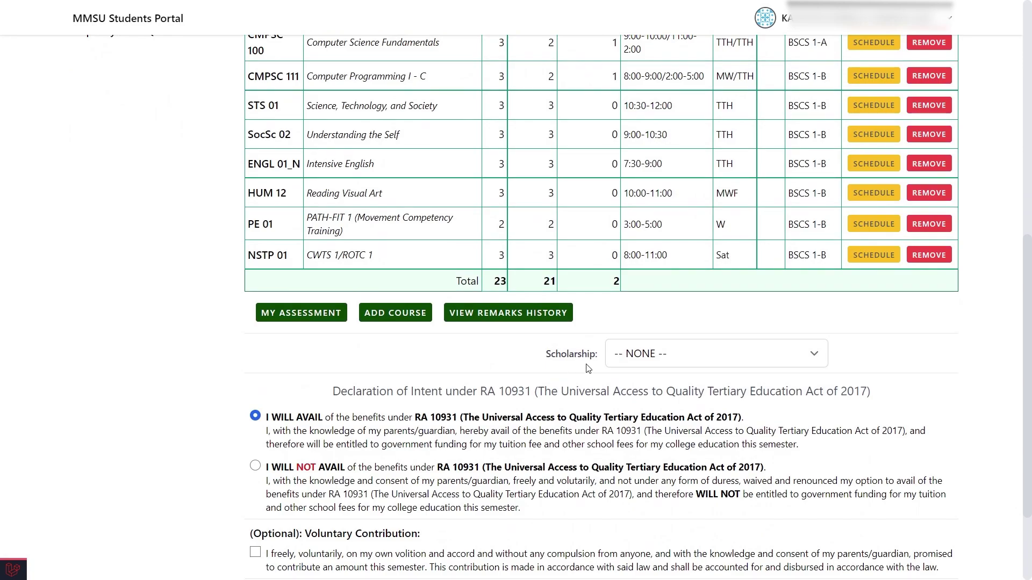
pyautogui.click(654, 360)
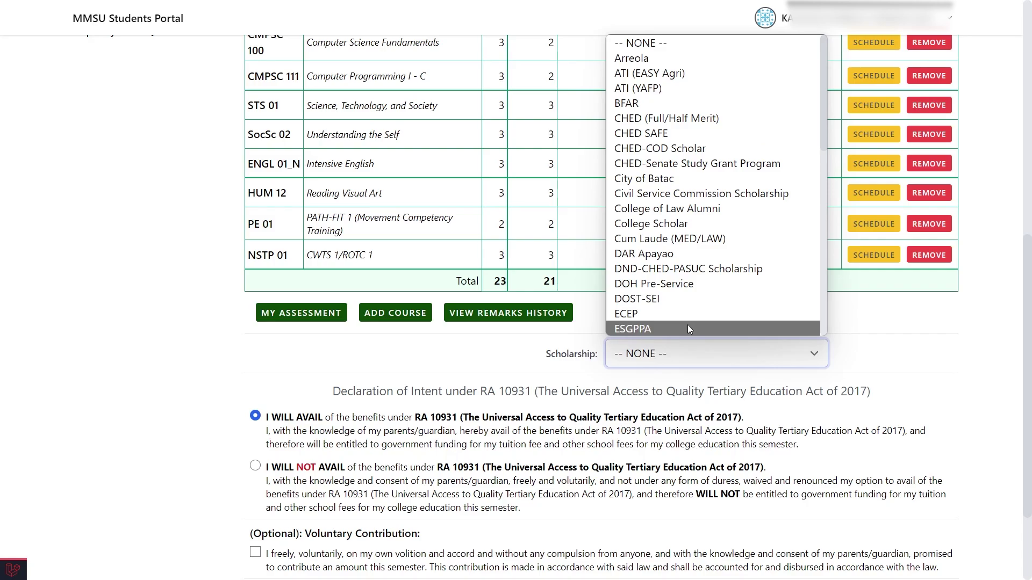
pyautogui.click(673, 362)
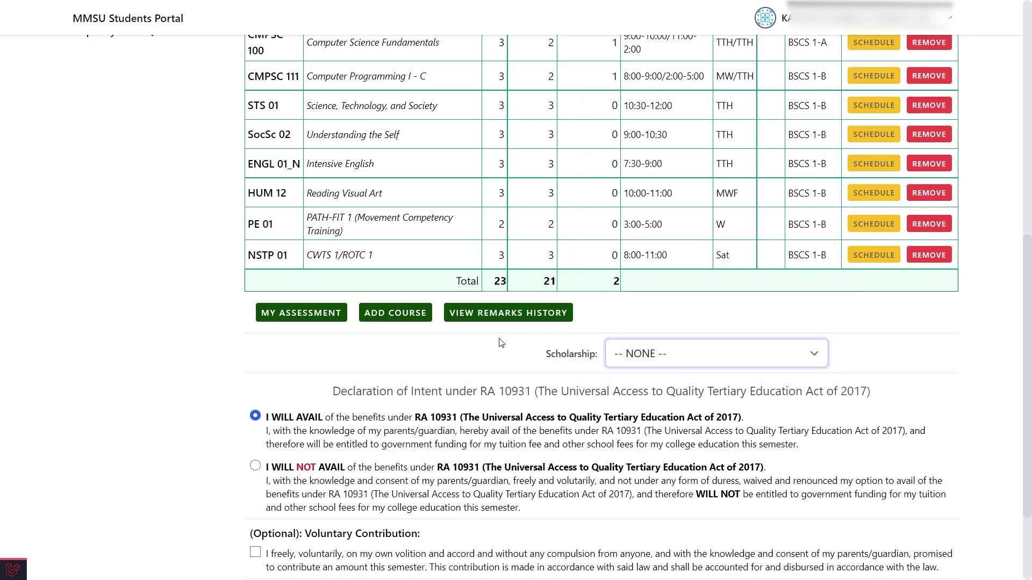
pyautogui.click(327, 315)
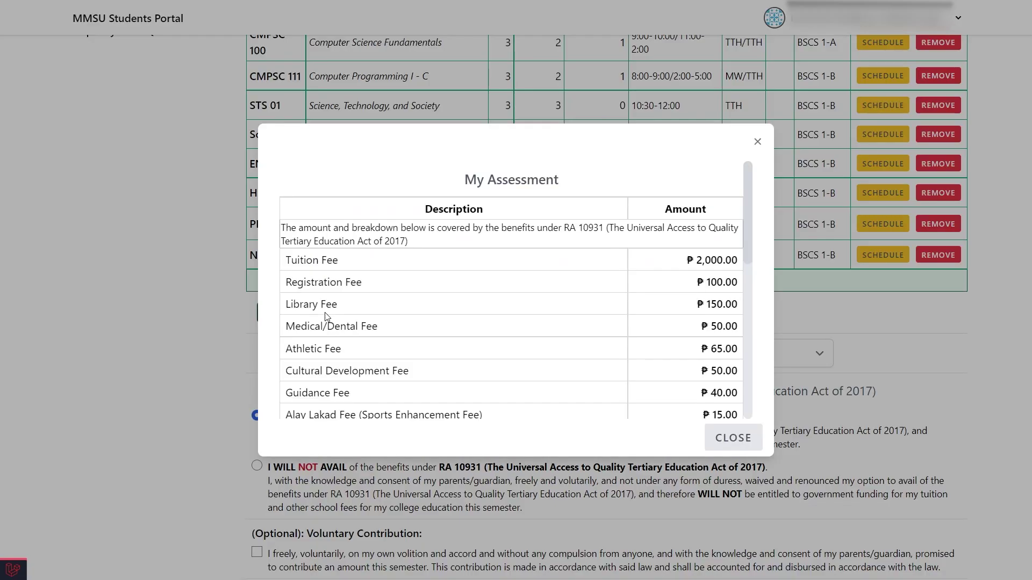
pyautogui.scroll(-7, 588, 262)
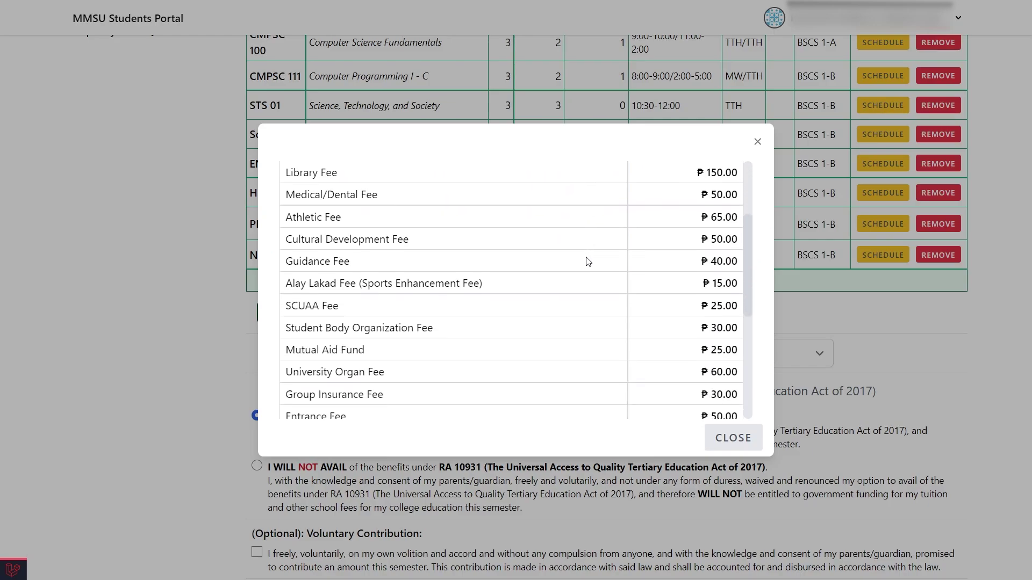
pyautogui.scroll(-1, 588, 262)
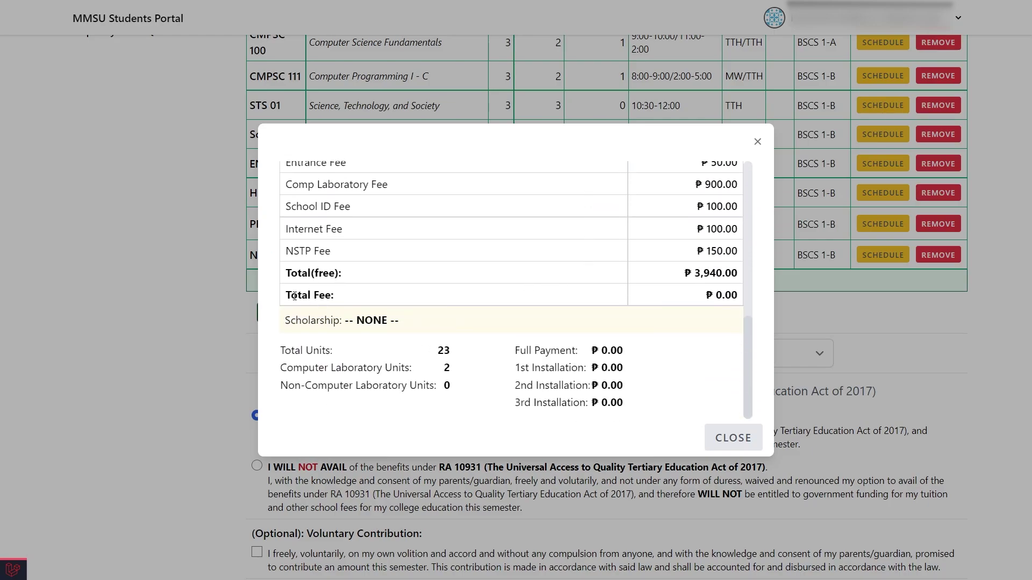
pyautogui.moveTo(288, 295); pyautogui.dragTo(717, 301)
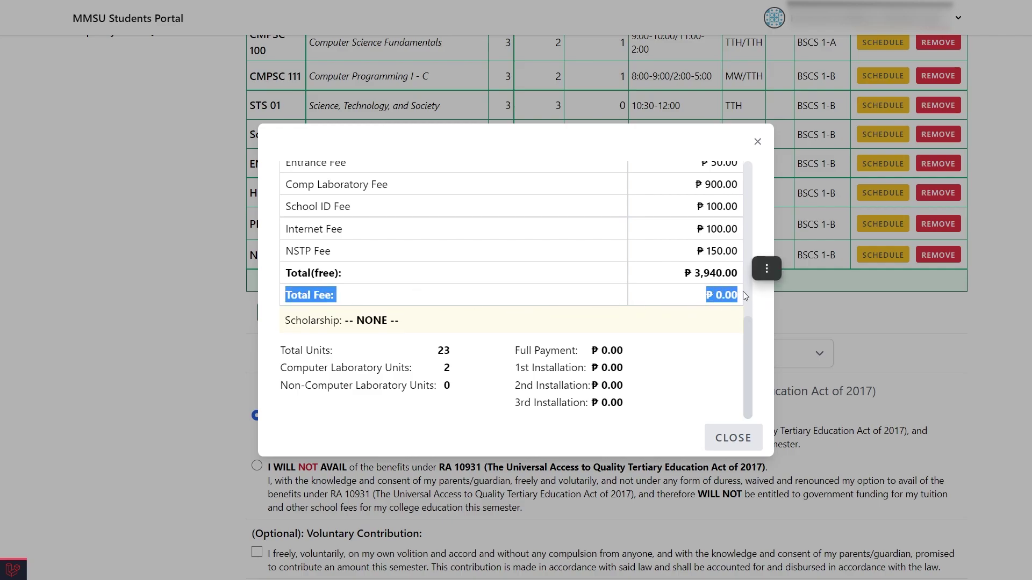
pyautogui.moveTo(514, 351); pyautogui.dragTo(629, 359)
pyautogui.click(733, 437)
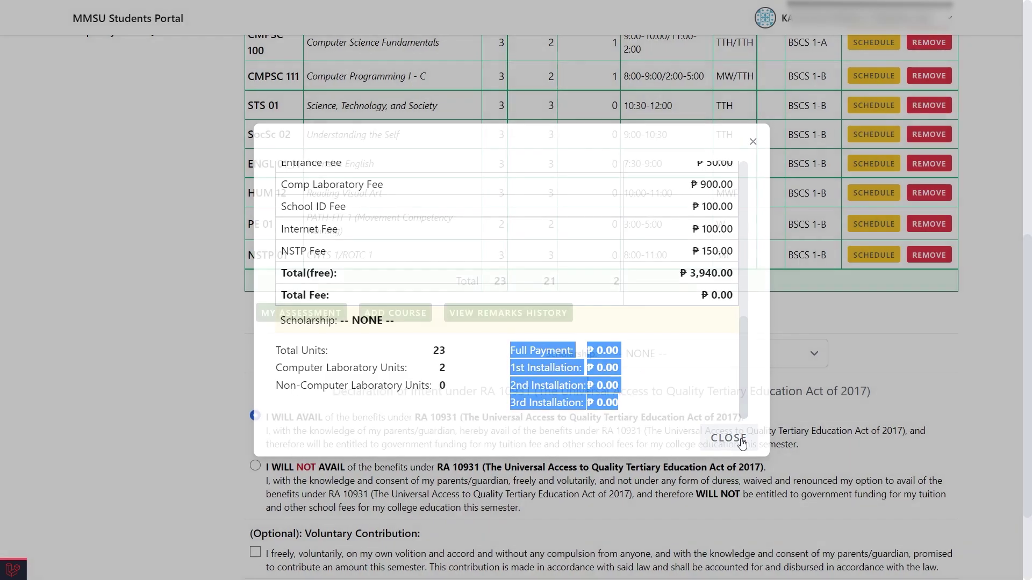
pyautogui.scroll(-1, 355, 451)
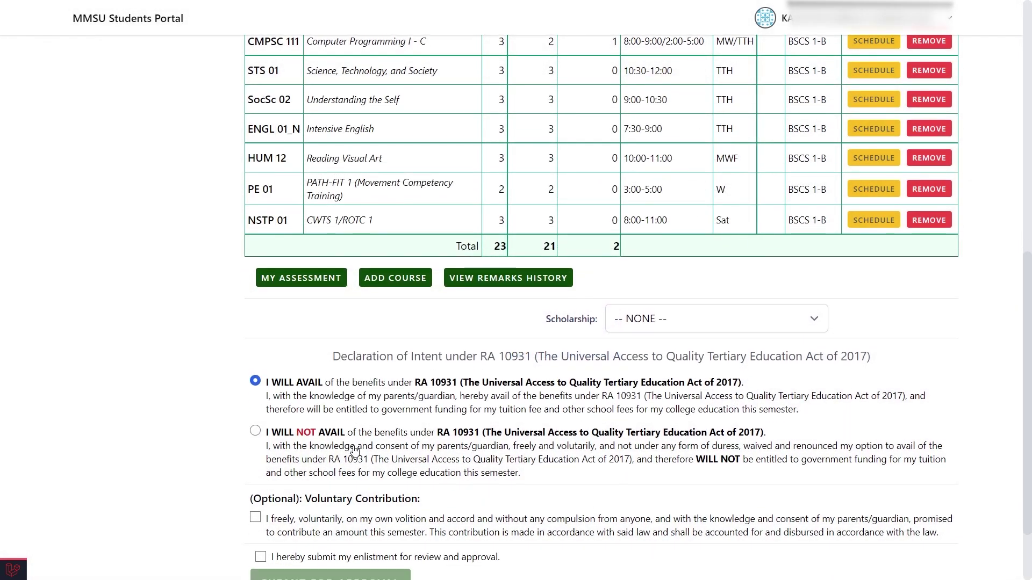
# Step: Choose I WILL NOT AVAIL and check the assessment's ₱ 3,940.00 total fee
pyautogui.click(256, 432)
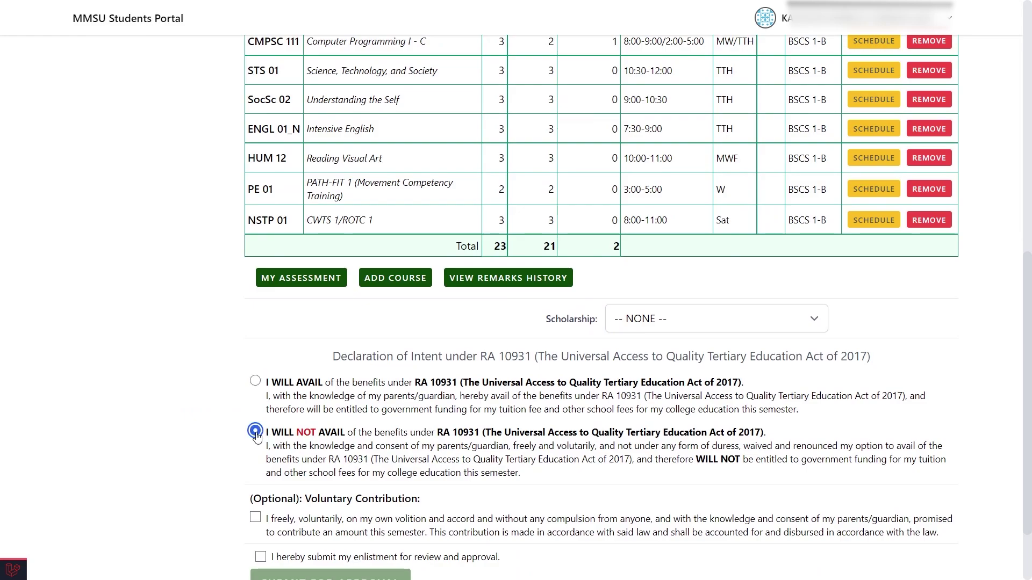
pyautogui.click(310, 278)
pyautogui.scroll(-4, 598, 323)
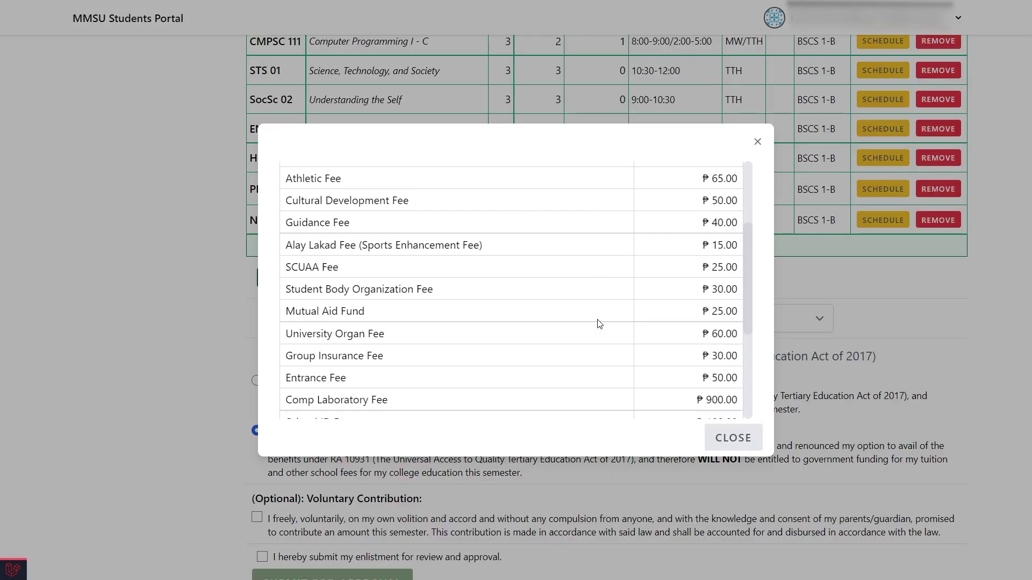
pyautogui.scroll(-3, 599, 324)
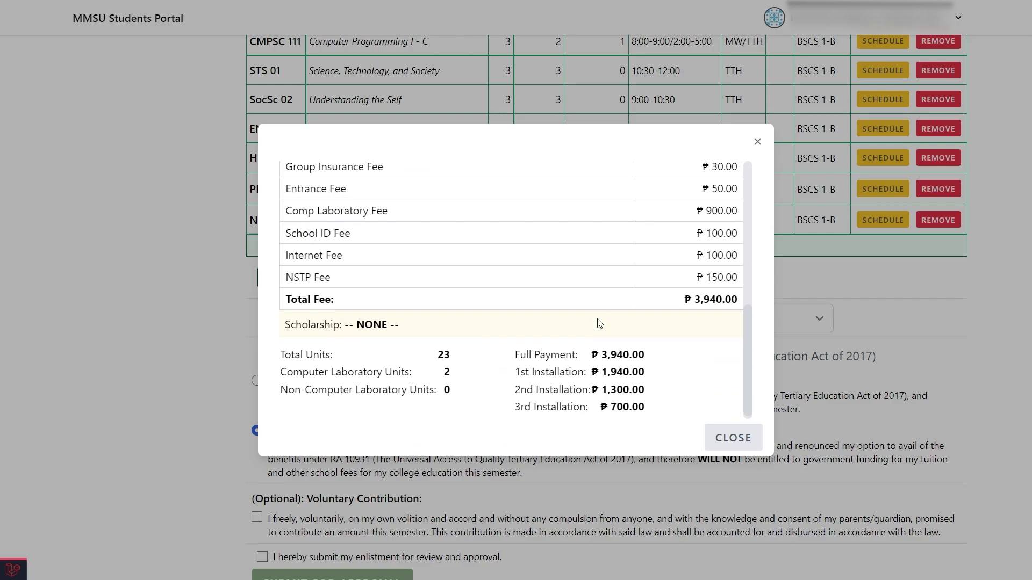
pyautogui.moveTo(281, 299); pyautogui.dragTo(778, 298)
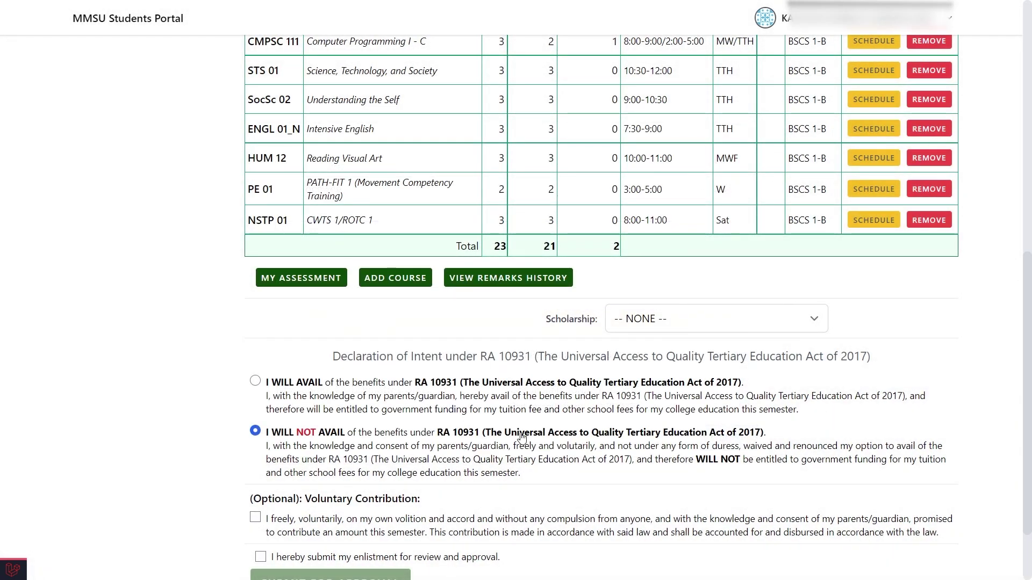
pyautogui.scroll(-1, 518, 438)
# Step: Reselect I WILL AVAIL and submit the 23-unit enlistment for approval
pyautogui.click(289, 349)
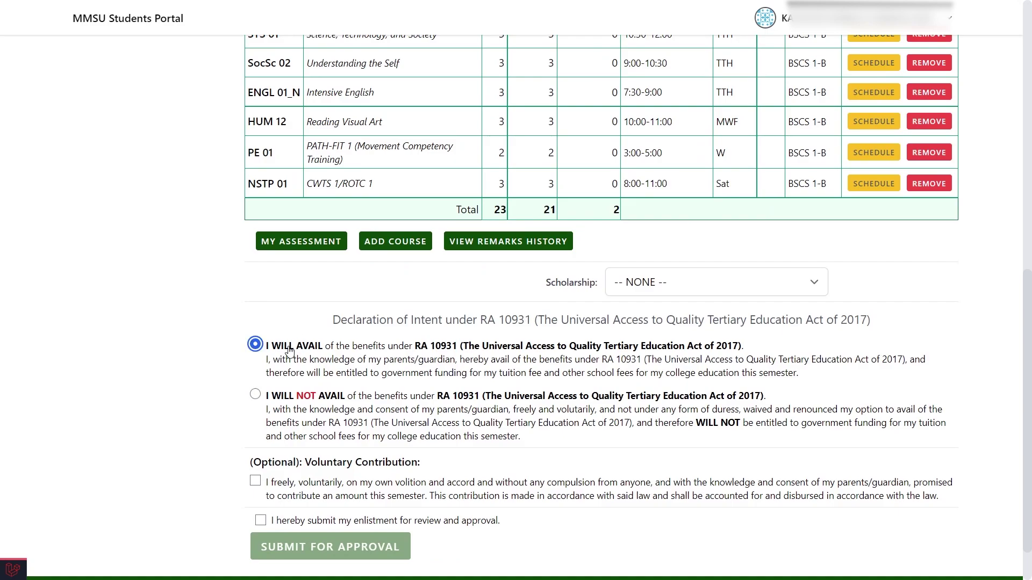
pyautogui.scroll(-1, 344, 440)
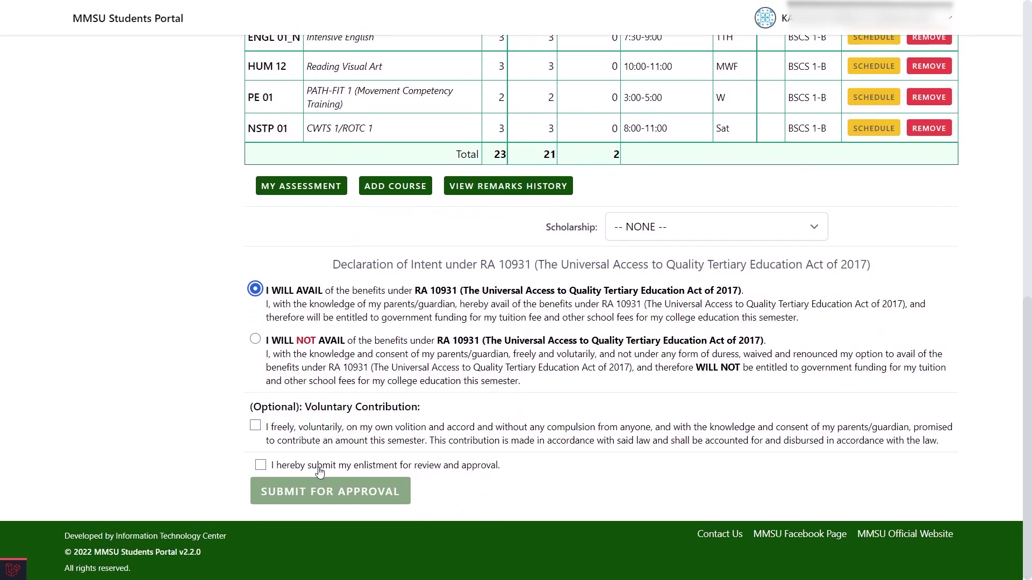
pyautogui.click(319, 472)
pyautogui.click(353, 492)
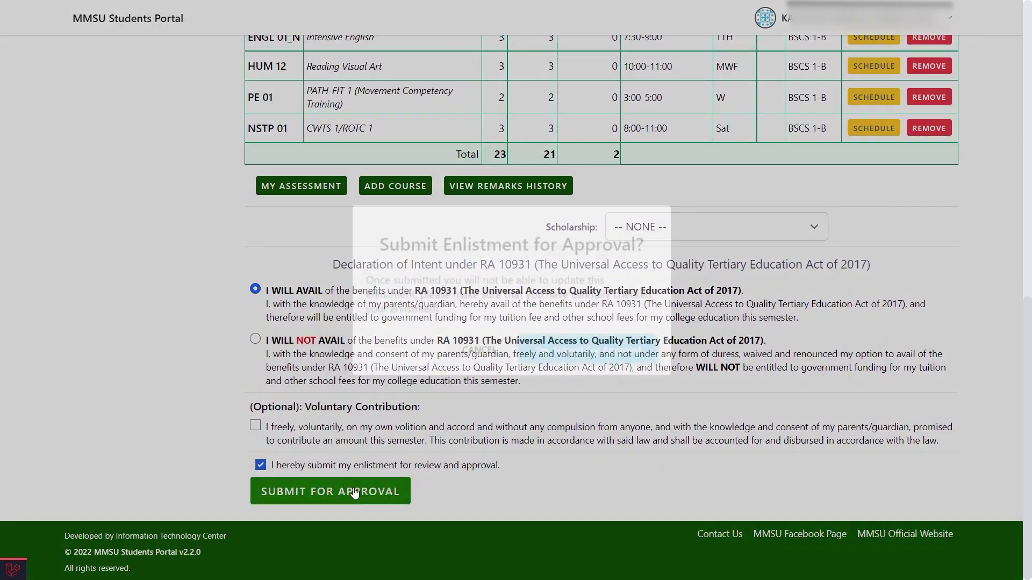
pyautogui.click(598, 357)
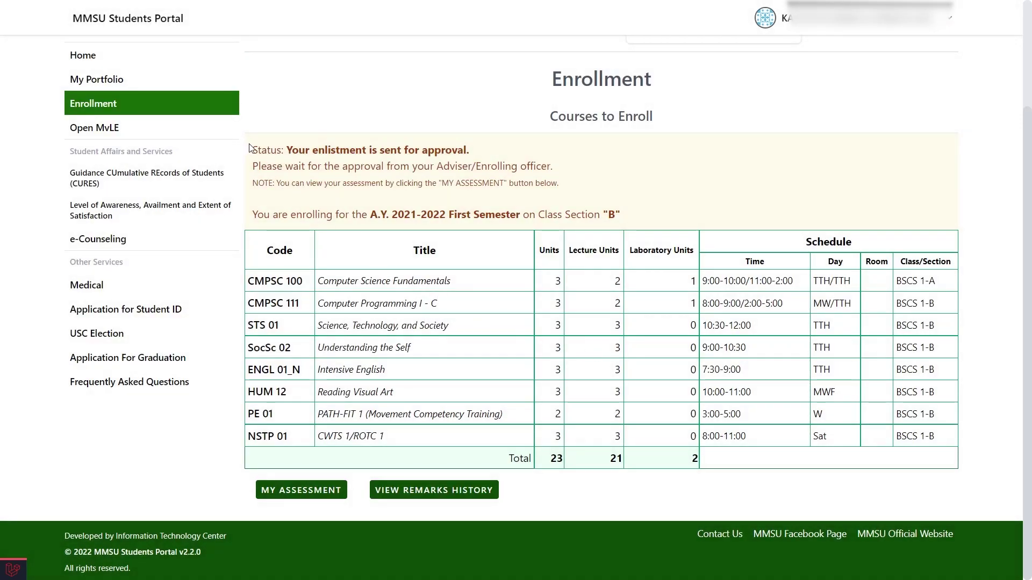
# Step: Highlight the sent-for-approval status, then the new status saying the adviser returned the enlistment
pyautogui.moveTo(249, 148); pyautogui.dragTo(472, 153)
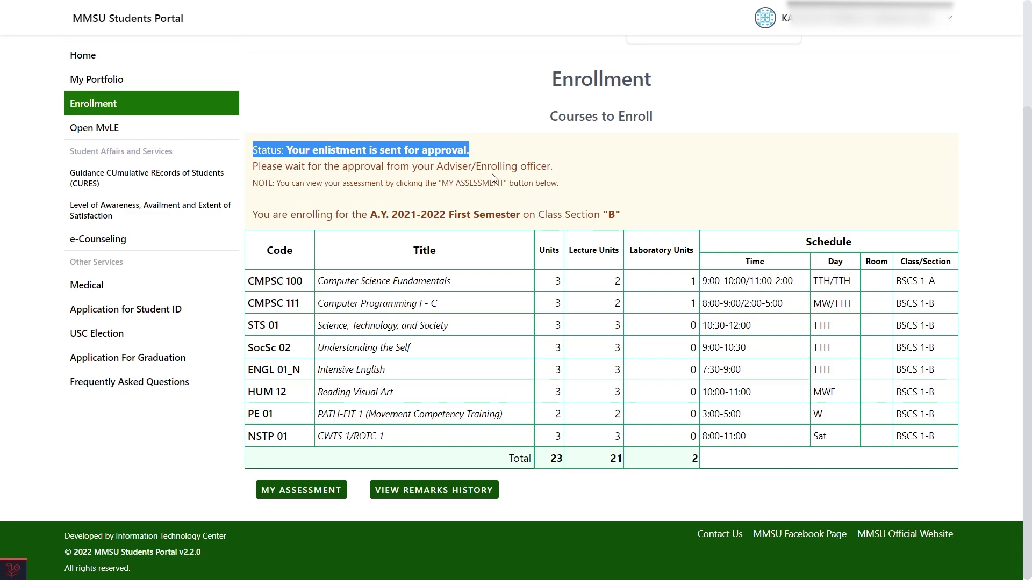
pyautogui.click(510, 178)
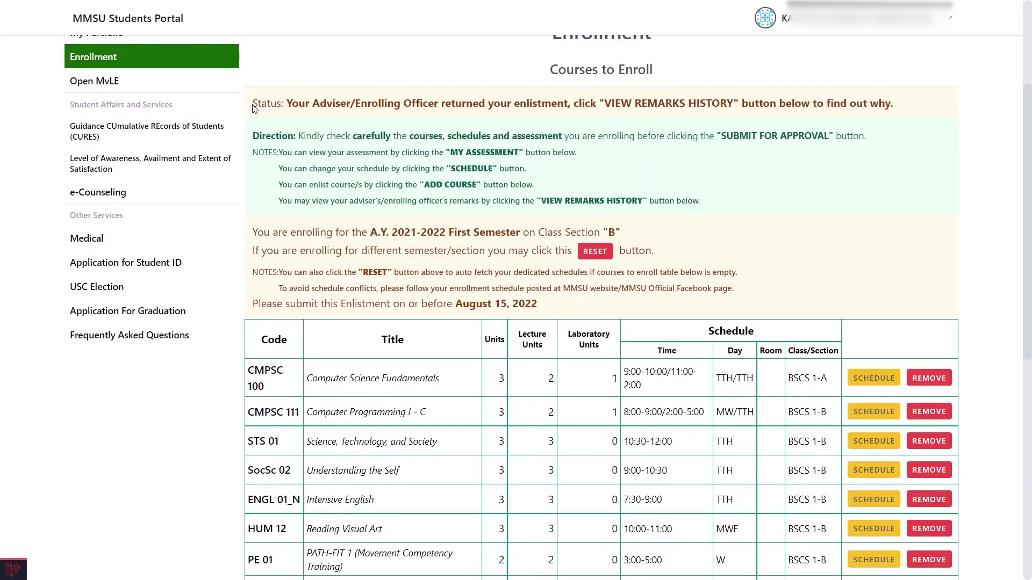
pyautogui.moveTo(251, 104); pyautogui.dragTo(903, 106)
pyautogui.scroll(-5, 539, 375)
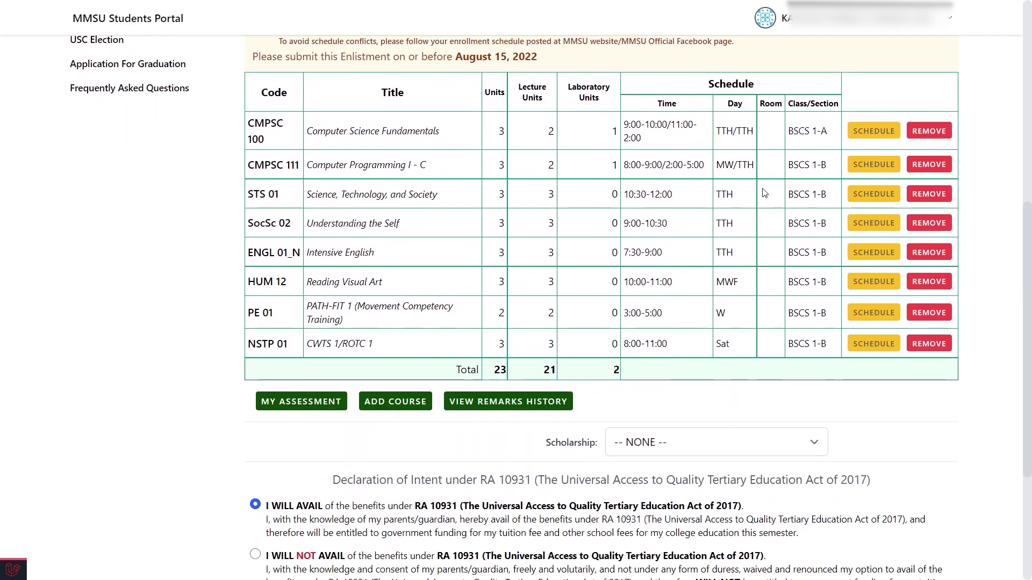
pyautogui.click(530, 402)
pyautogui.scroll(-1, 580, 315)
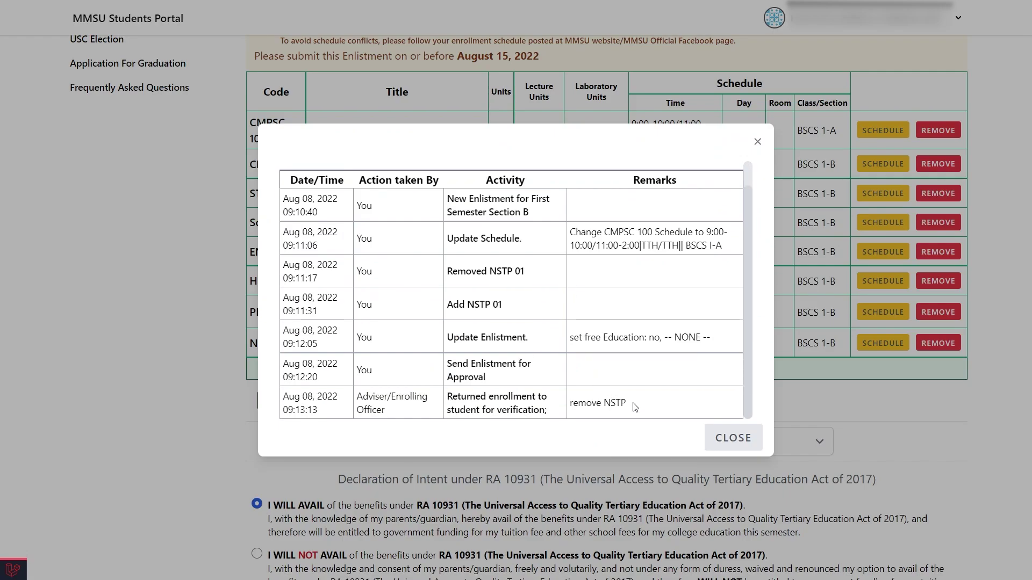
pyautogui.moveTo(634, 411); pyautogui.dragTo(285, 395)
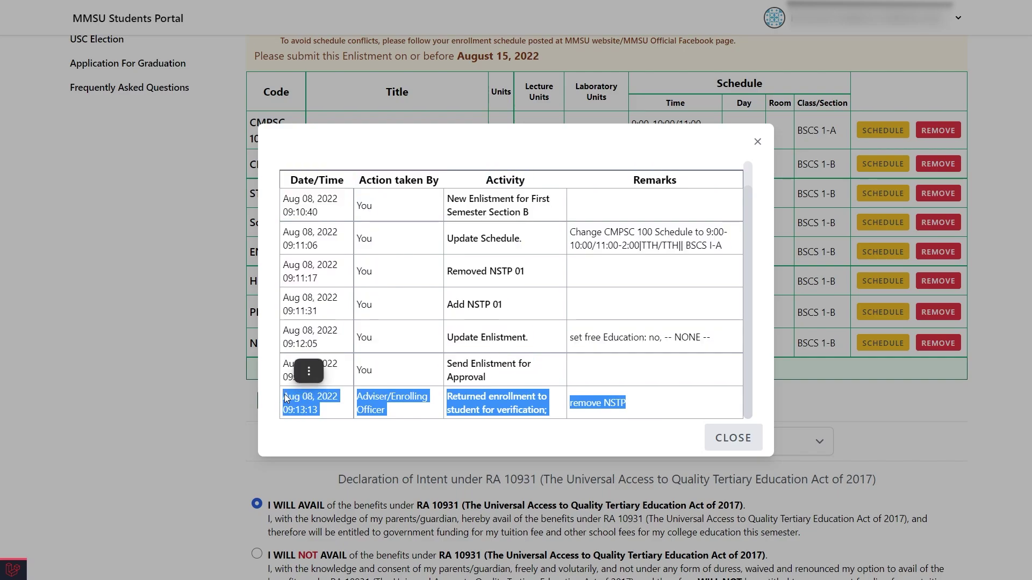
pyautogui.click(732, 436)
pyautogui.scroll(1, 640, 300)
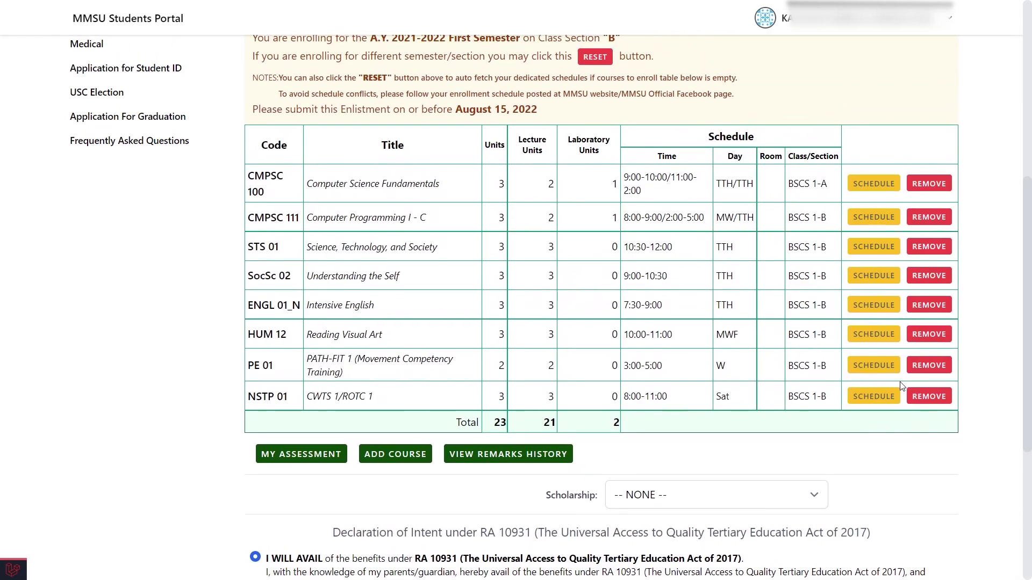
# Step: Remove NSTP 01 from the enlistment, bringing the course list to 20 units
pyautogui.click(929, 398)
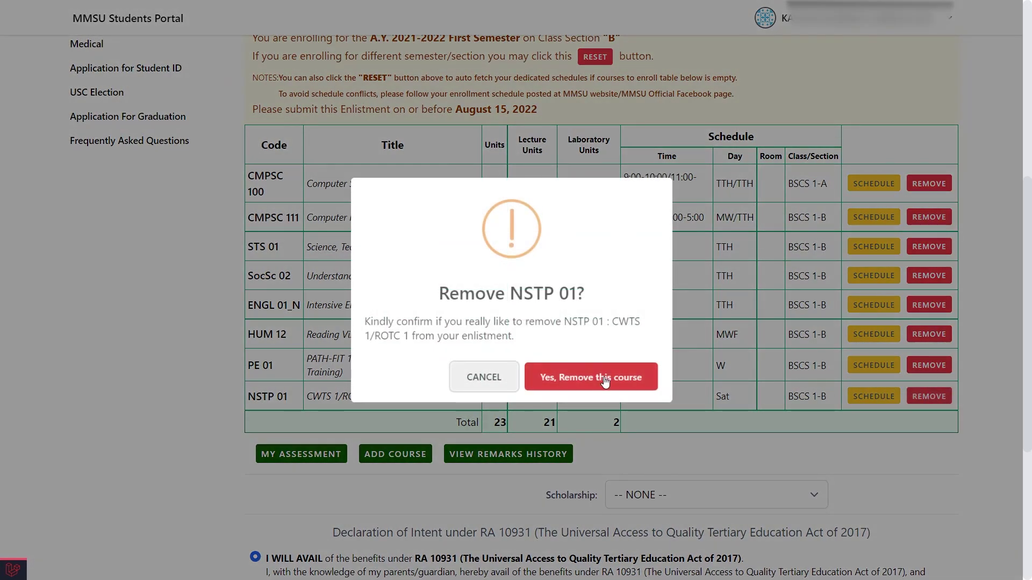
pyautogui.click(604, 379)
pyautogui.scroll(-3, 500, 388)
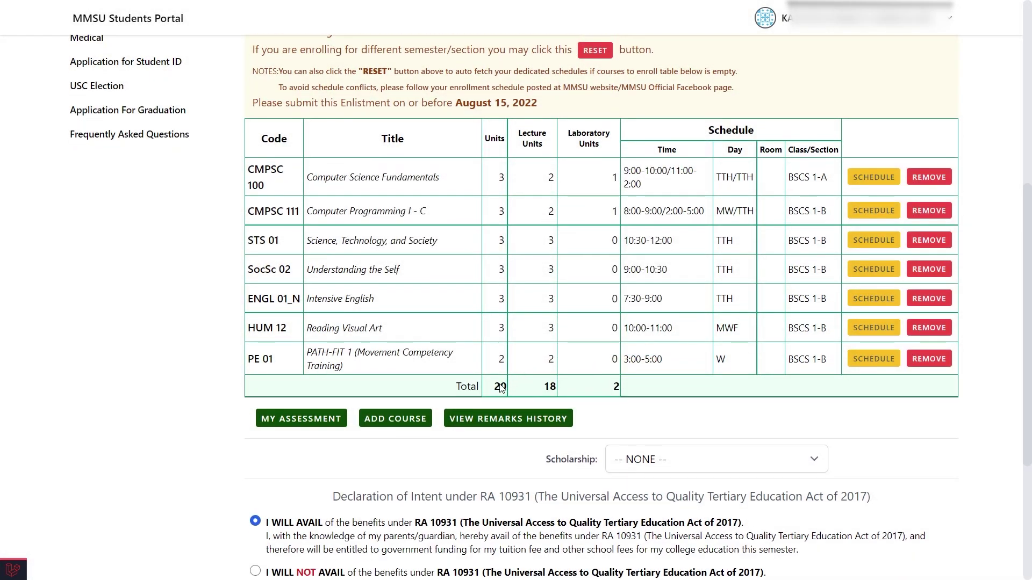
pyautogui.scroll(-1, 500, 388)
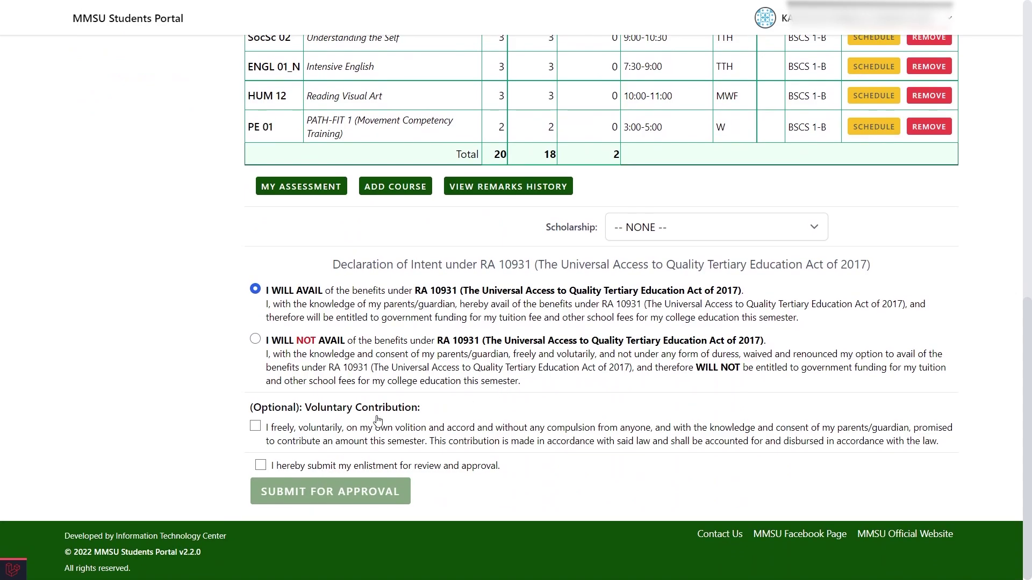
pyautogui.scroll(2, 428, 311)
pyautogui.scroll(2, 428, 311)
pyautogui.scroll(-3, 421, 316)
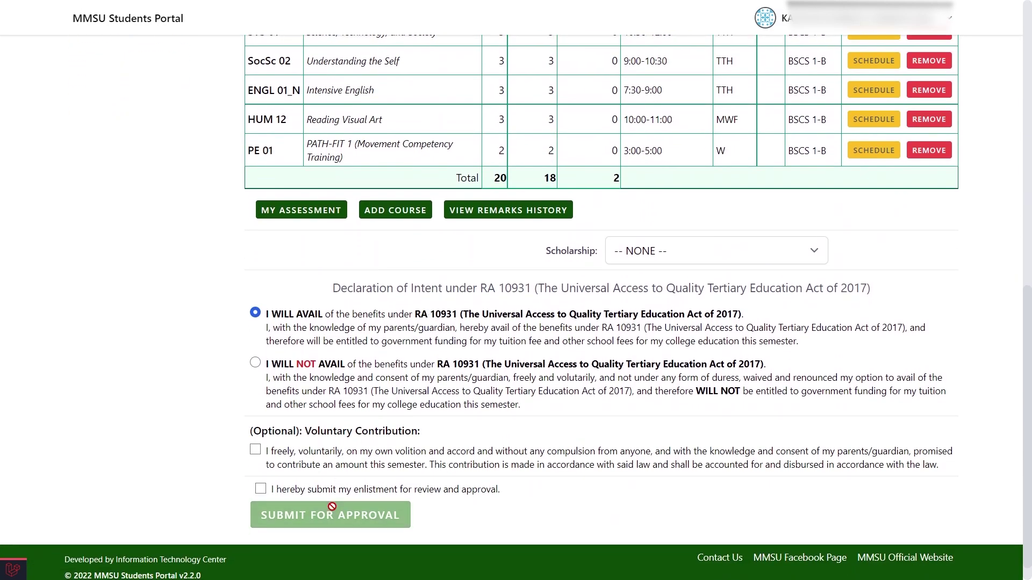
# Step: Agree to the terms, resubmit the enlistment for approval, and download Form 5
pyautogui.click(356, 491)
pyautogui.click(350, 514)
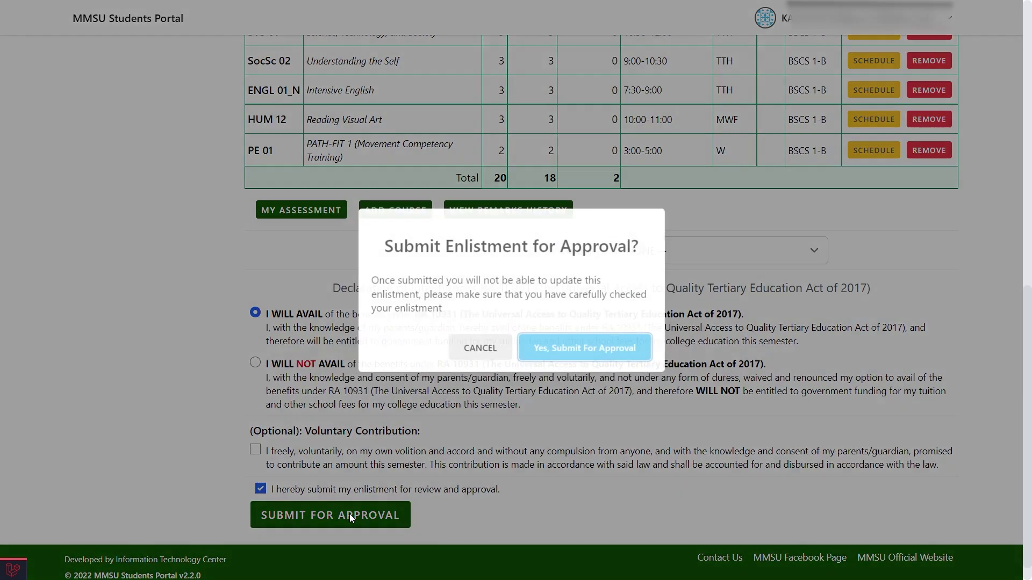
pyautogui.click(617, 365)
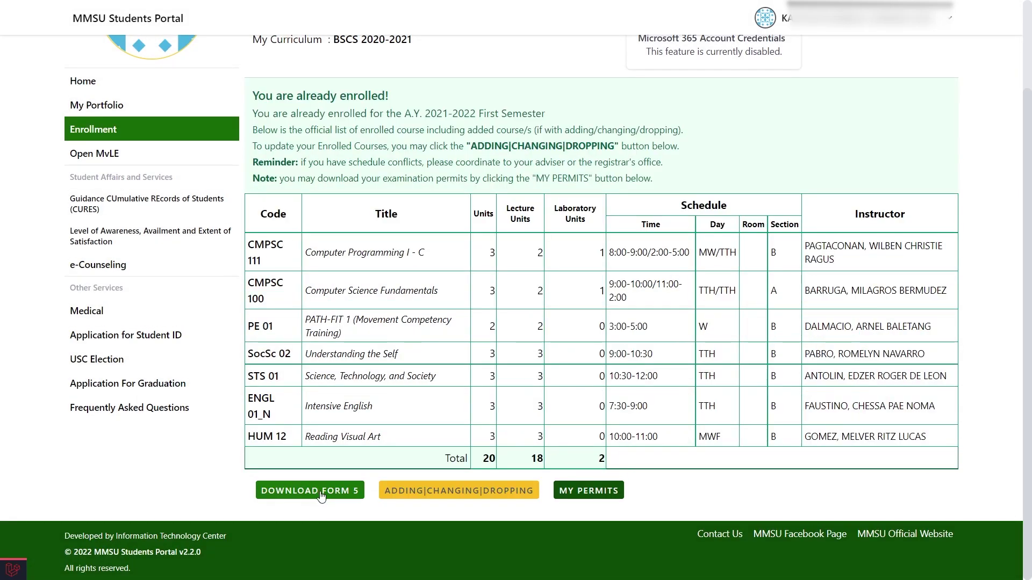
pyautogui.click(321, 494)
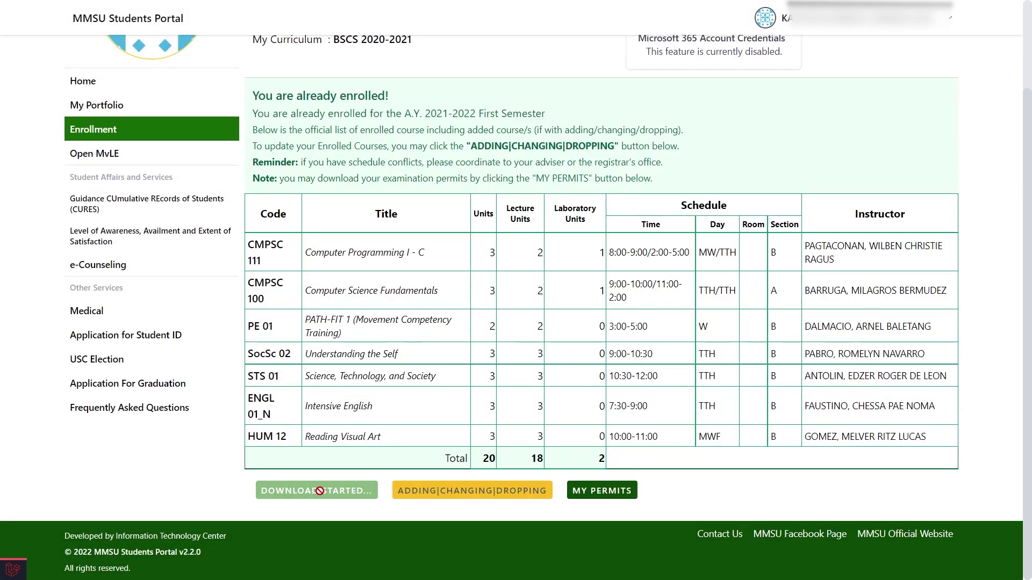